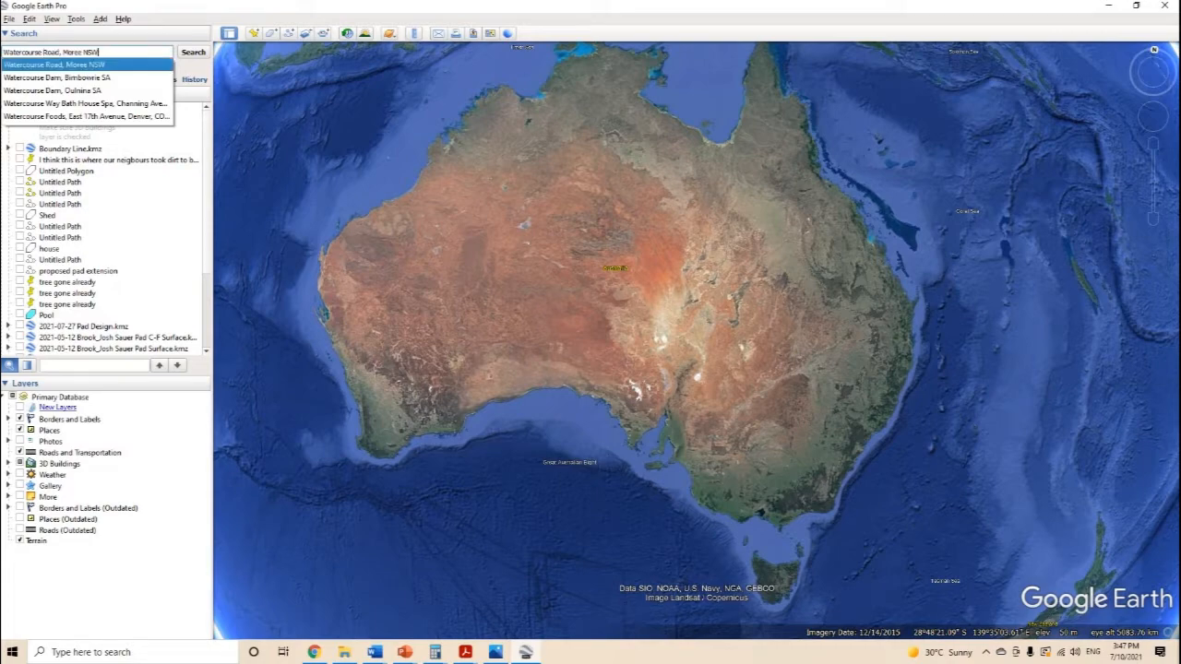
Search for Watercourse Road, Moree NSW and zoom in on the northwest corner of the dark field north of the road
{"action": "key", "text": "Return"}
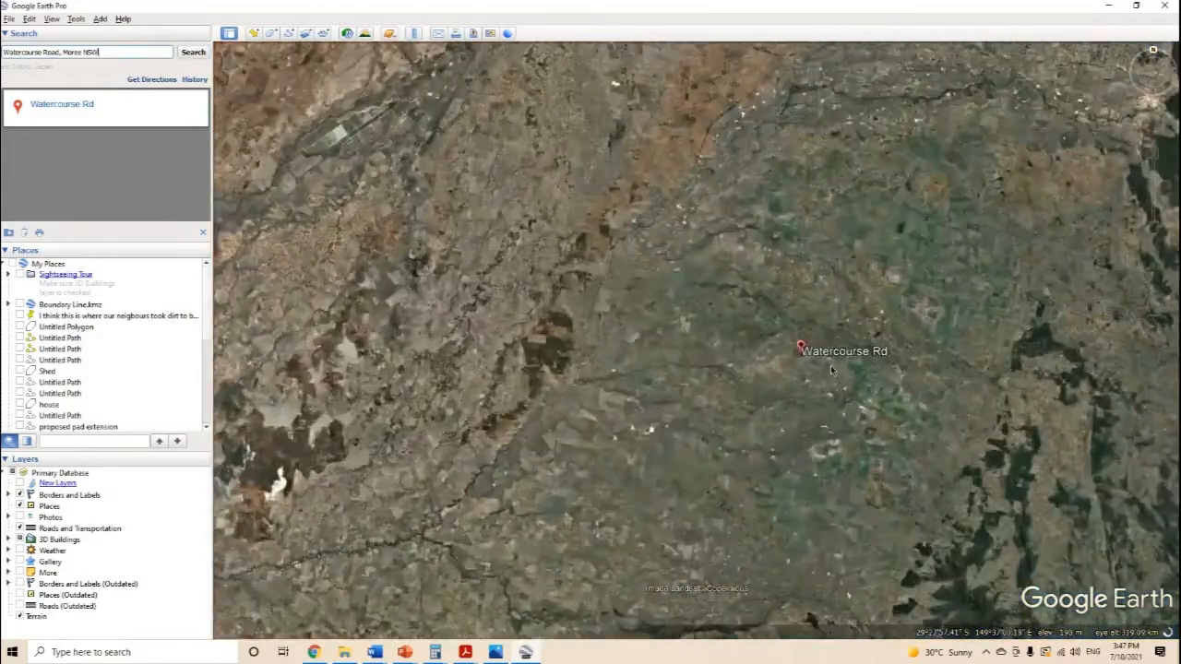
{"action": "scroll", "coordinate": [879, 265], "scroll_direction": "down", "scroll_amount": 5}
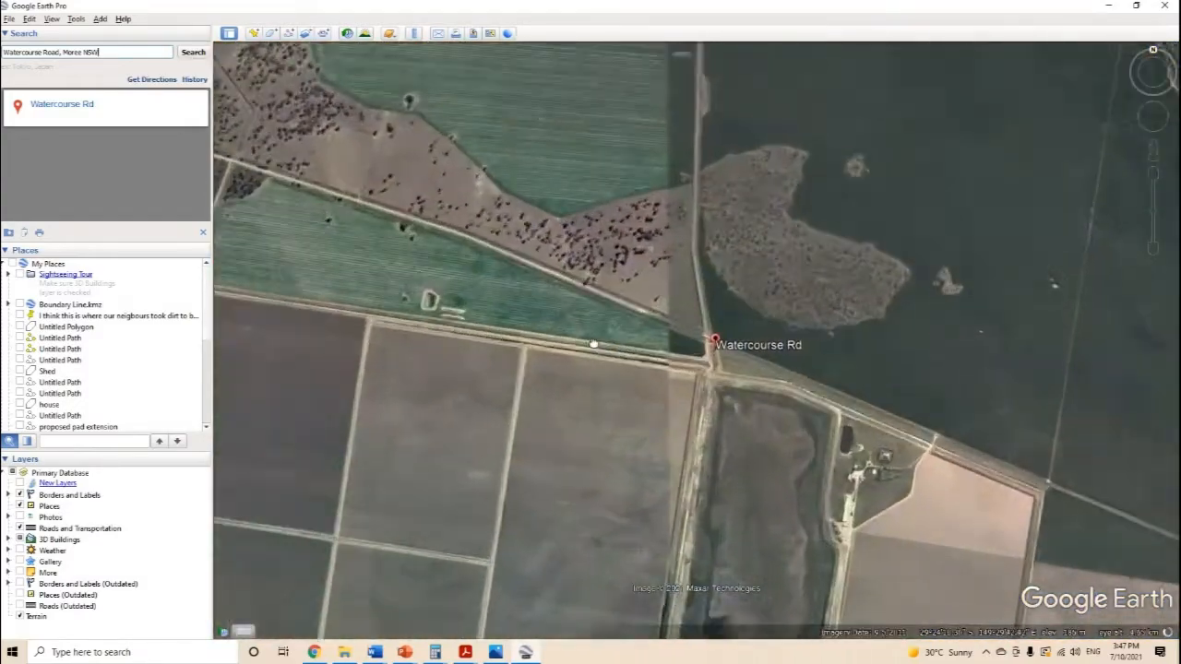
{"action": "scroll", "coordinate": [633, 313], "scroll_direction": "up", "scroll_amount": 3}
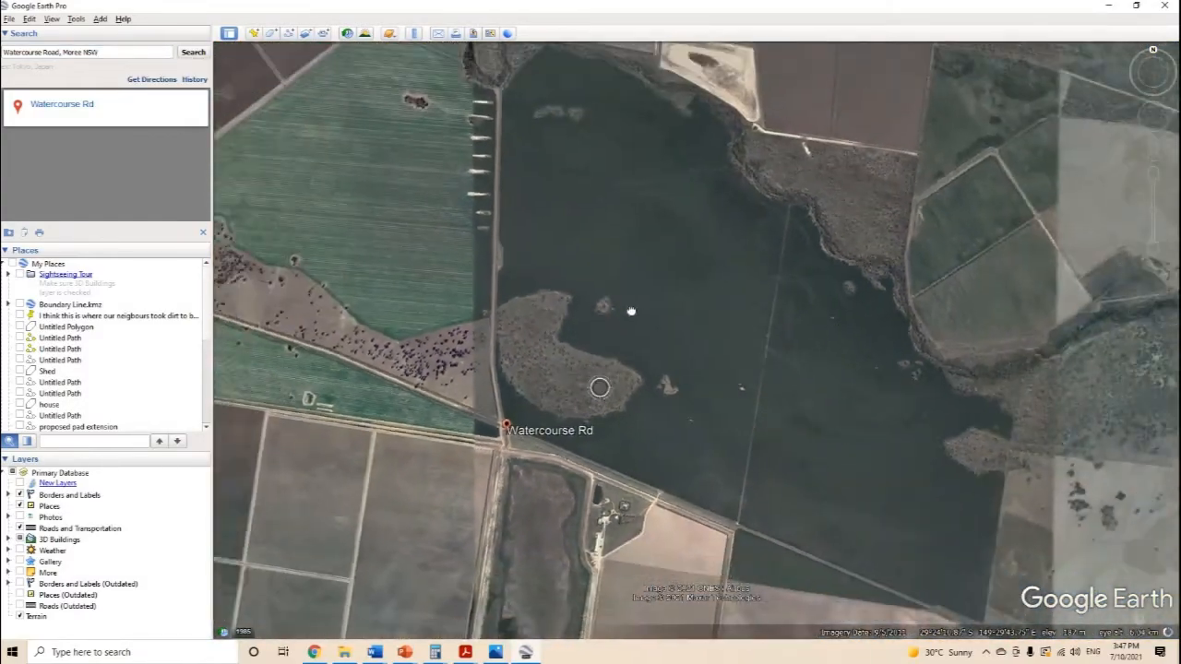
{"action": "scroll", "coordinate": [643, 332], "scroll_direction": "up", "scroll_amount": 2}
{"action": "scroll", "coordinate": [642, 338], "scroll_direction": "down", "scroll_amount": 2}
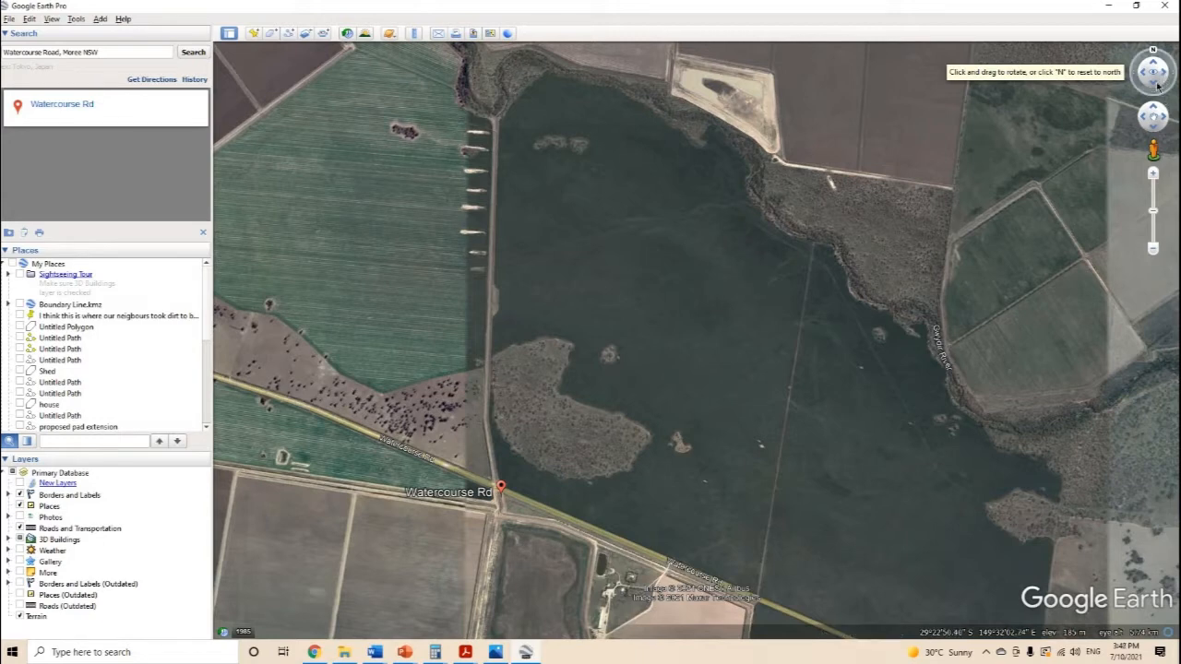
{"action": "left_click_drag", "start_coordinate": [1163, 83], "coordinate": [1154, 89]}
{"action": "left_click_drag", "start_coordinate": [649, 359], "coordinate": [649, 415]}
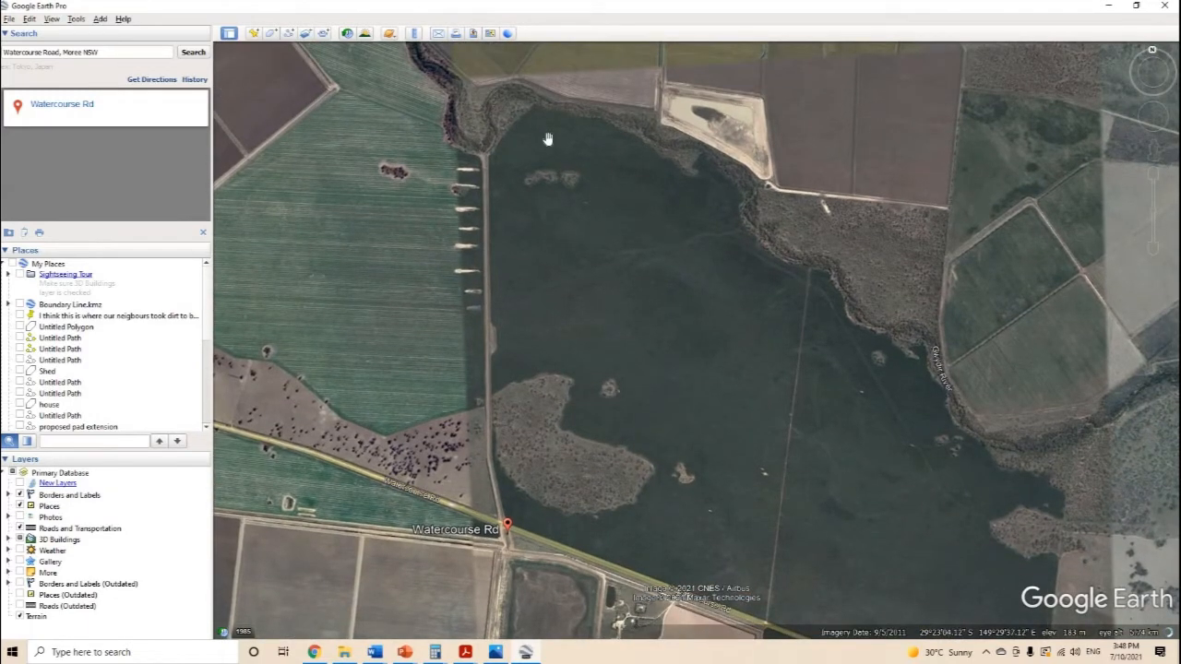
{"action": "double_click", "coordinate": [548, 139]}
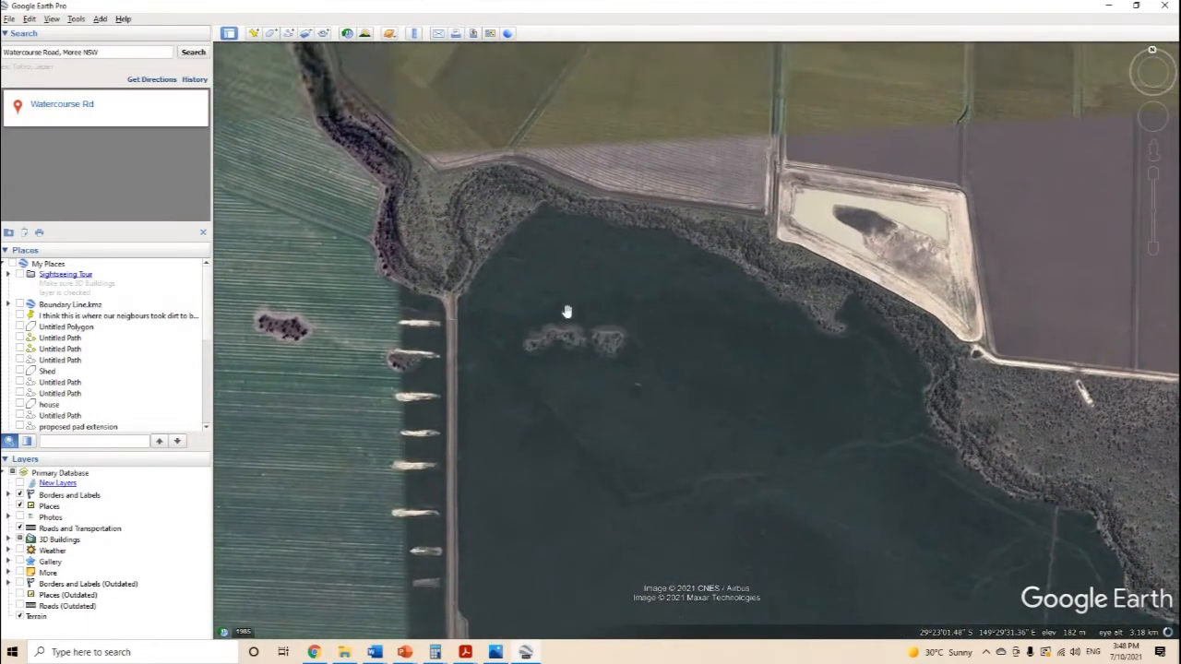
{"action": "double_click", "coordinate": [566, 311]}
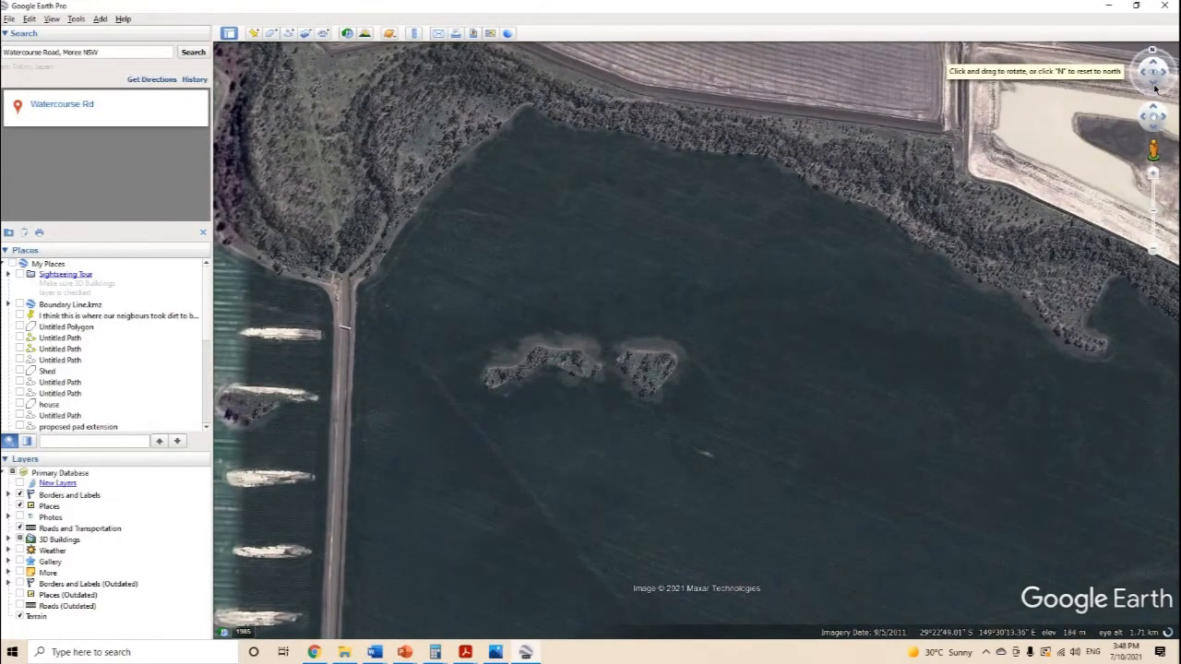
{"action": "left_click", "coordinate": [1152, 82]}
{"action": "left_click_drag", "start_coordinate": [665, 172], "coordinate": [667, 302]}
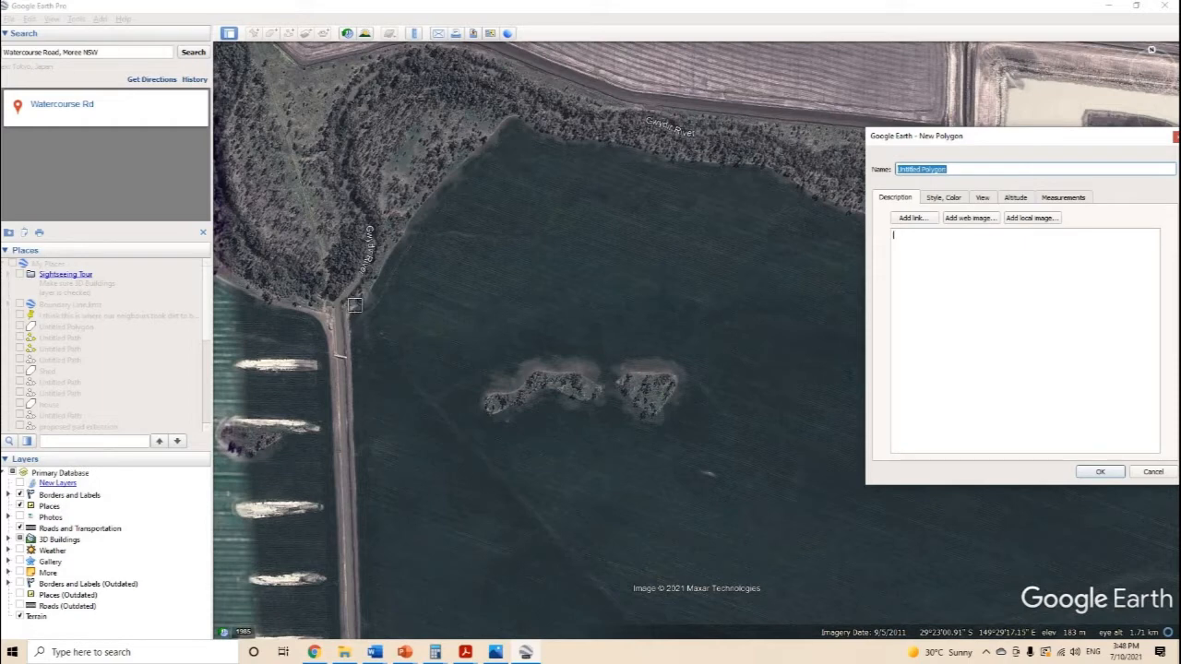
Start a new polygon and trace the field's northwest edge from the end of the track up to its northern tip
{"action": "left_click", "coordinate": [351, 313]}
{"action": "left_click", "coordinate": [360, 304]}
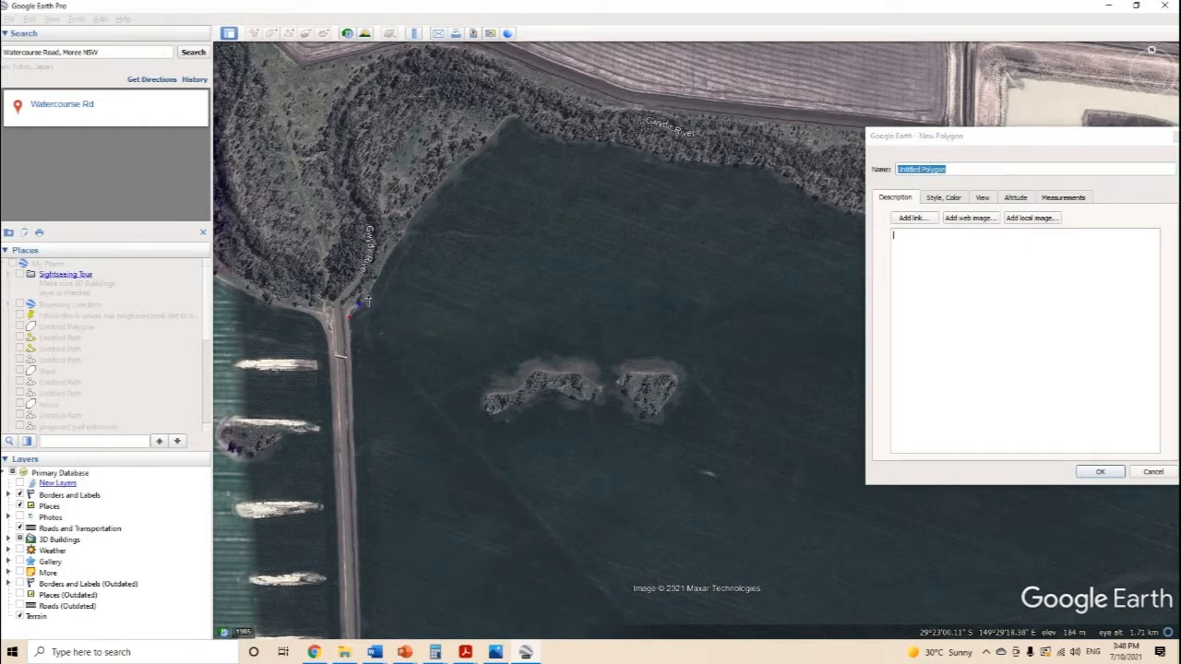
{"action": "left_click", "coordinate": [374, 280]}
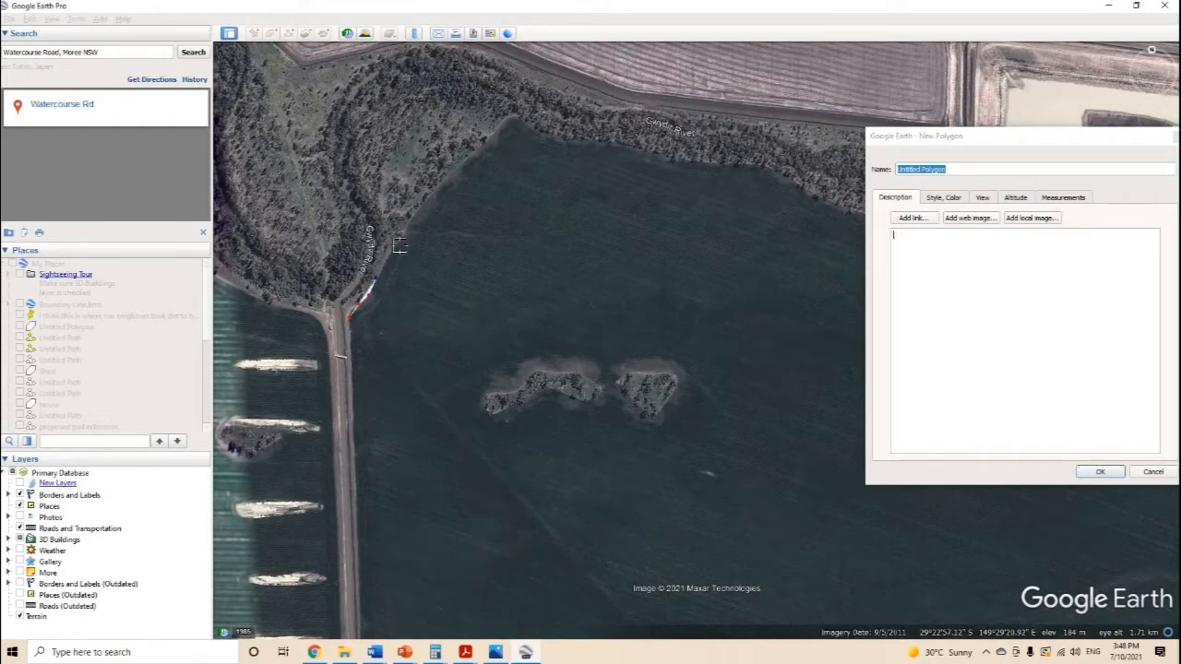
{"action": "left_click", "coordinate": [409, 223]}
{"action": "left_click", "coordinate": [430, 202]}
{"action": "left_click", "coordinate": [469, 162]}
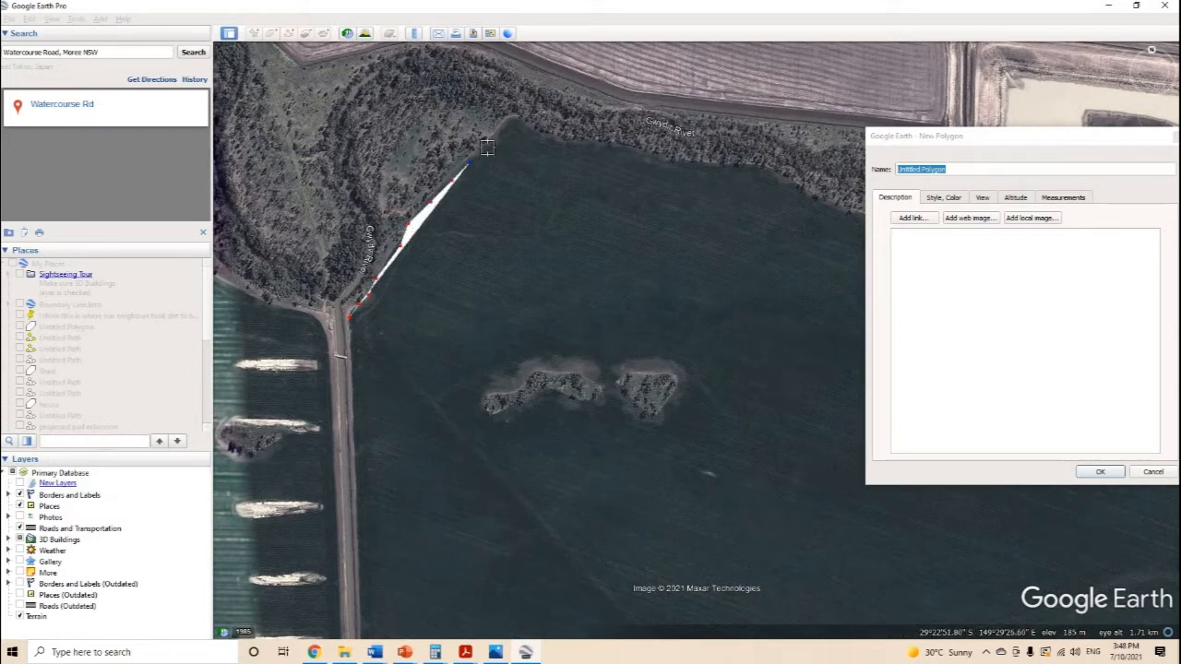
{"action": "left_click", "coordinate": [481, 151]}
{"action": "left_click", "coordinate": [492, 141]}
{"action": "left_click", "coordinate": [502, 132]}
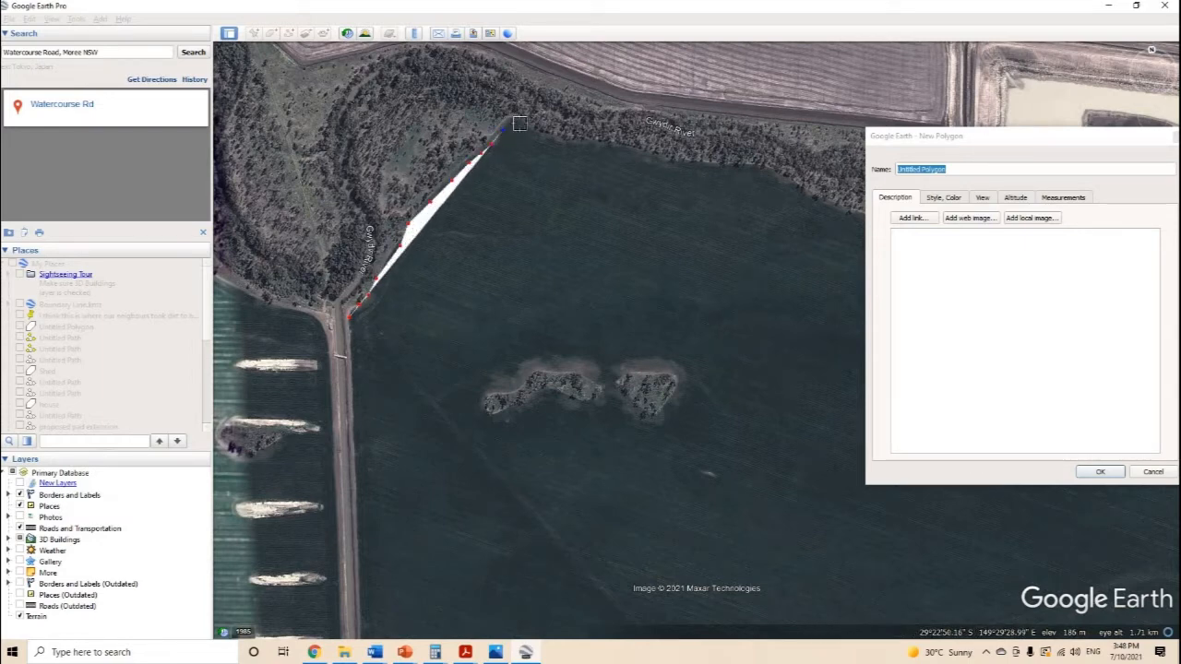
{"action": "left_click", "coordinate": [518, 123]}
Continue the polygon eastward from the northern tip along the field's edge below the Gwydir River tree line
{"action": "left_click", "coordinate": [538, 138]}
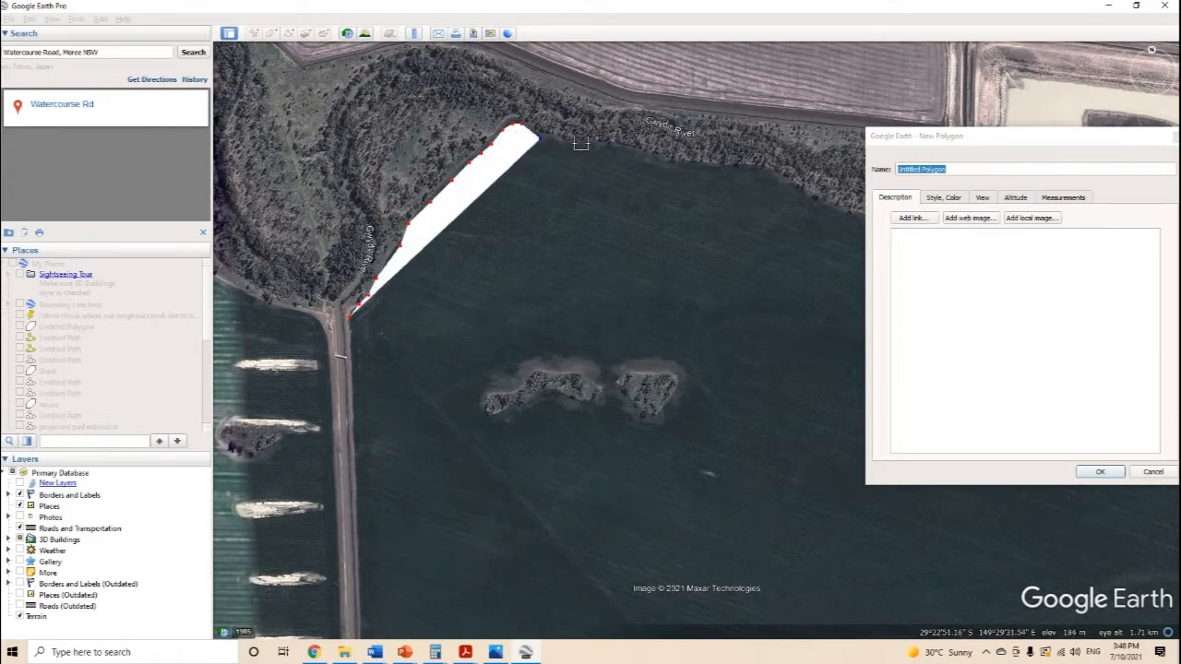
{"action": "left_click", "coordinate": [560, 137]}
{"action": "left_click", "coordinate": [581, 144]}
{"action": "left_click", "coordinate": [604, 145]}
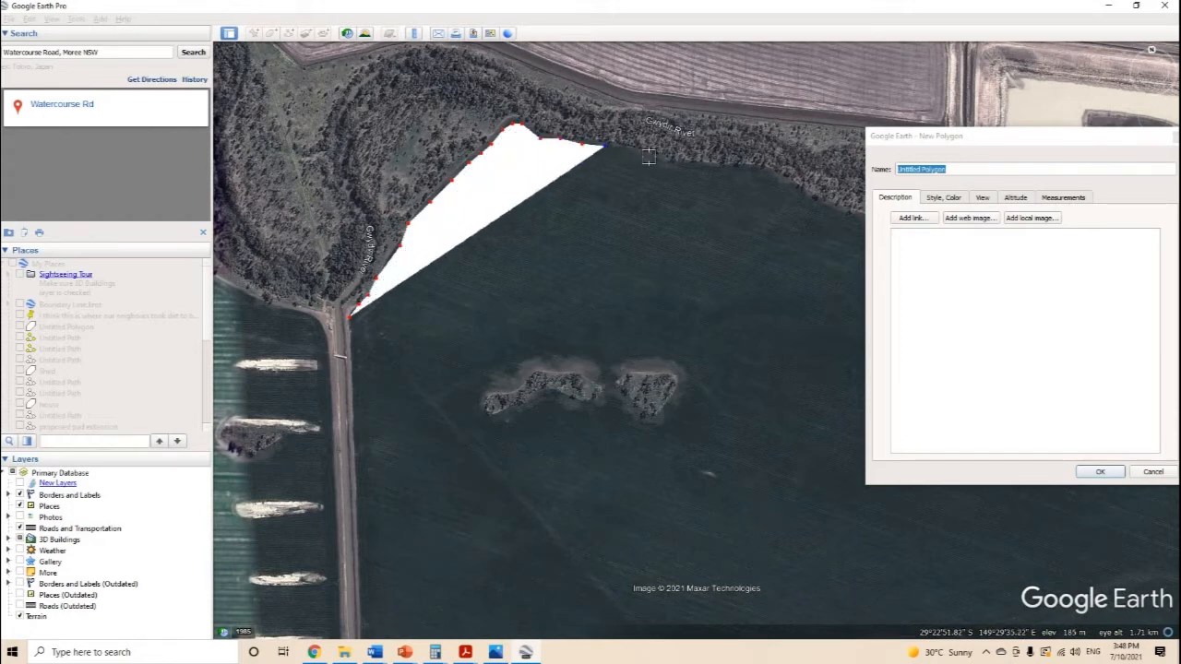
{"action": "left_click", "coordinate": [640, 152]}
{"action": "left_click", "coordinate": [659, 162]}
{"action": "left_click", "coordinate": [694, 166]}
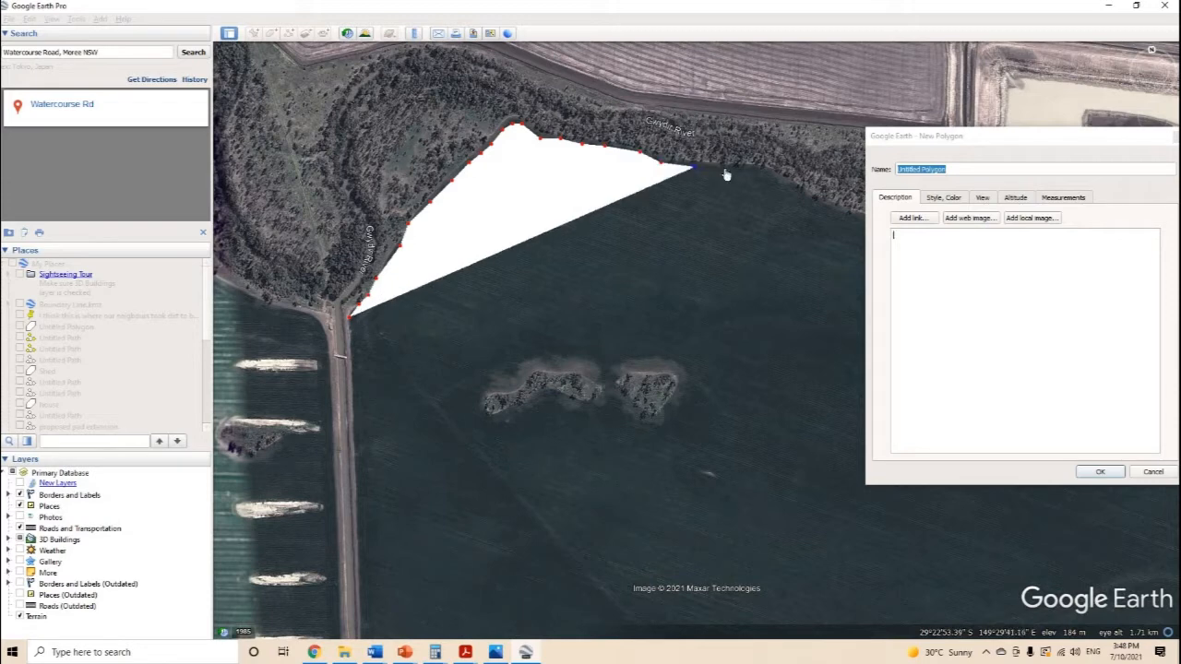
{"action": "left_click", "coordinate": [737, 169]}
{"action": "left_click", "coordinate": [759, 169]}
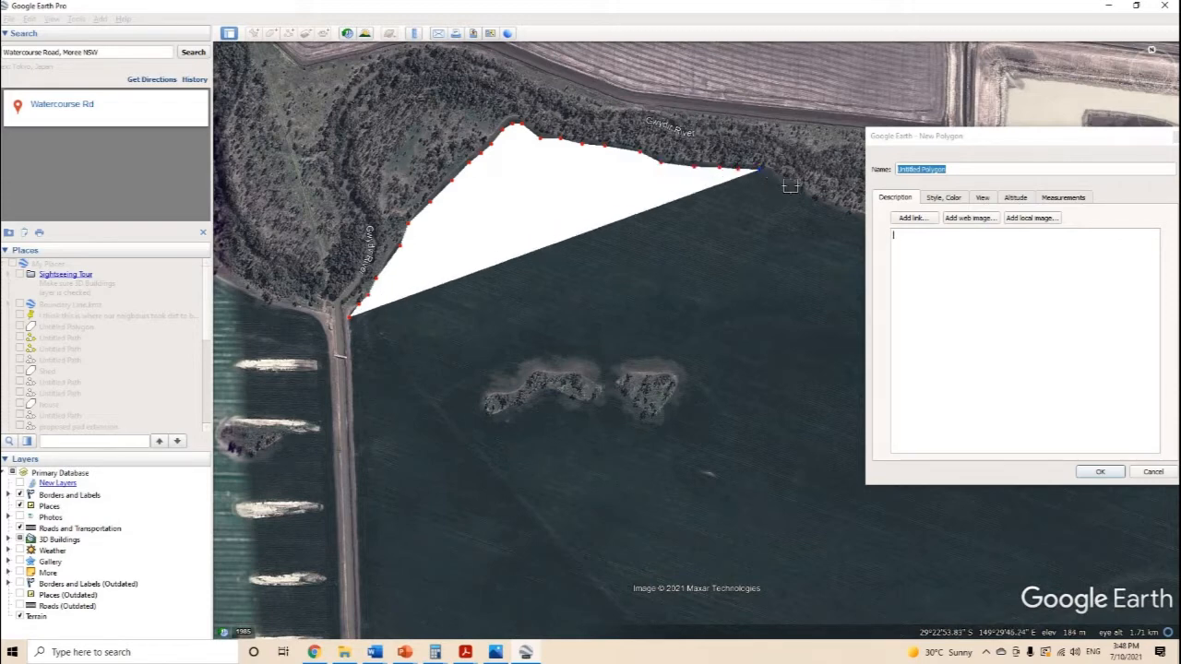
{"action": "left_click", "coordinate": [784, 176]}
{"action": "left_click", "coordinate": [790, 185]}
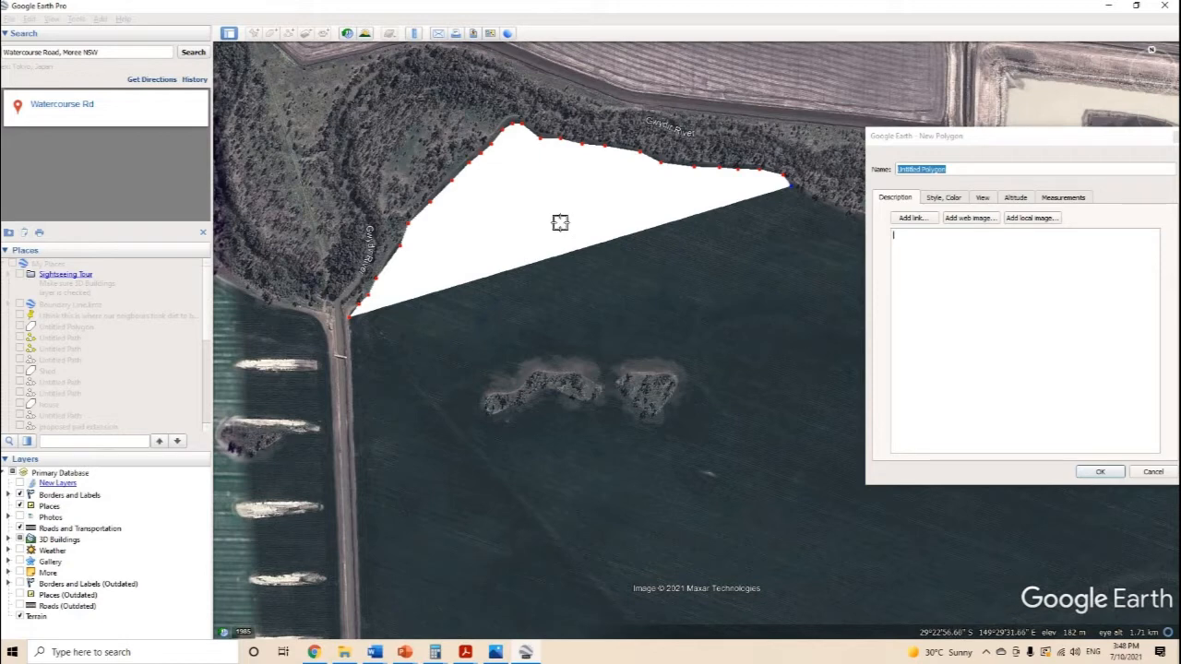
Set the polygon's area style to Outlined so that it is not filled
{"action": "left_click", "coordinate": [945, 198]}
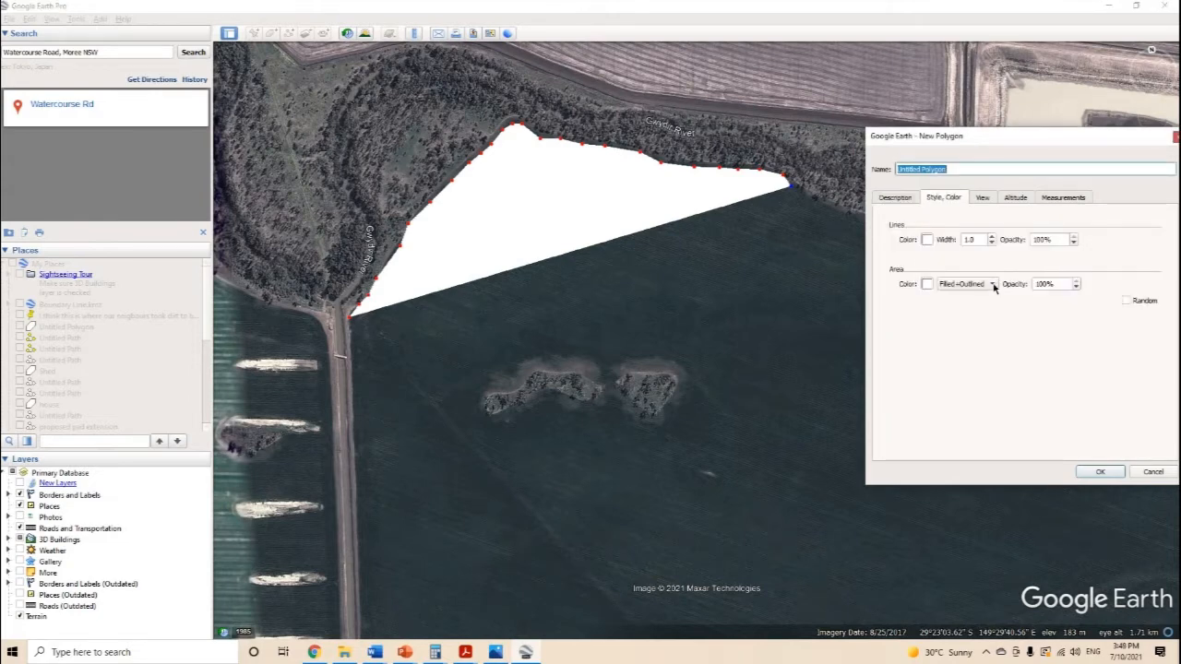
{"action": "left_click", "coordinate": [993, 285]}
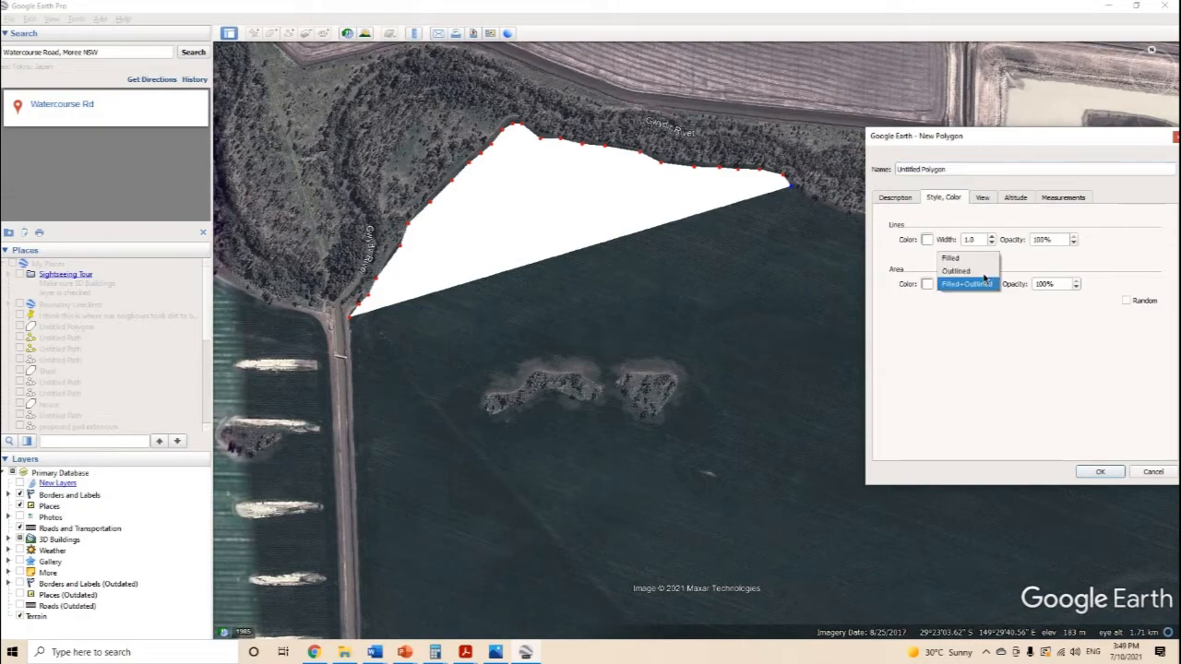
{"action": "key", "text": "Return"}
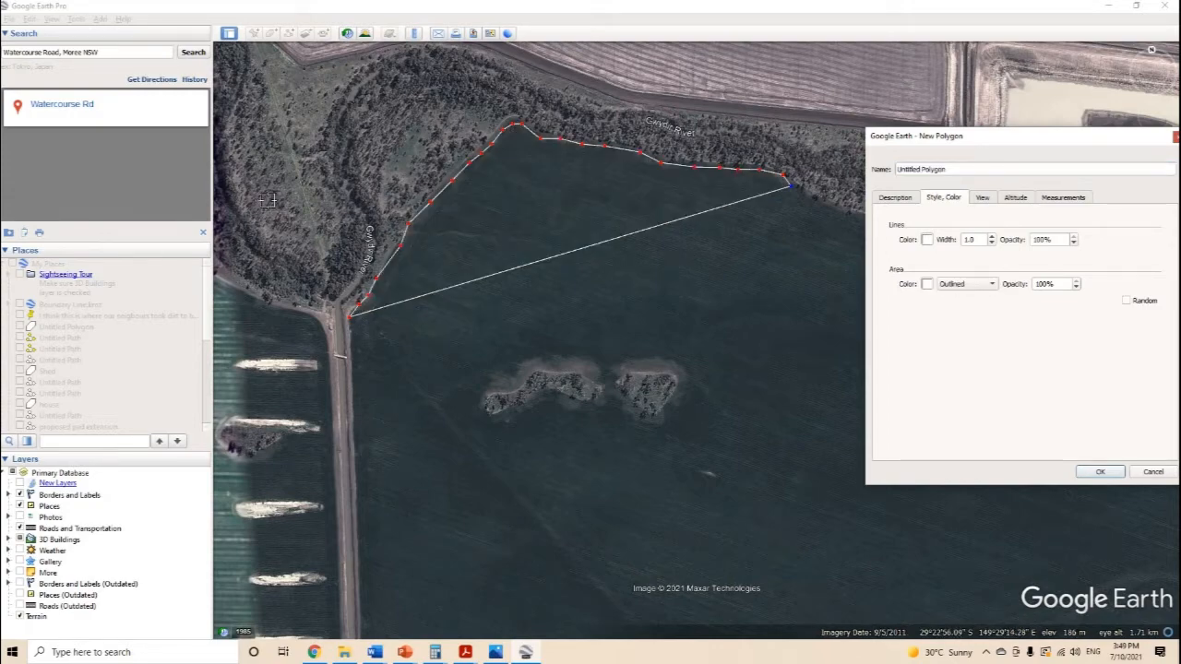
Extend the polygon southeast along the tree line and around the wooded point that juts into the field
{"action": "scroll", "coordinate": [268, 199], "scroll_direction": "down", "scroll_amount": 3}
{"action": "scroll", "coordinate": [501, 197], "scroll_direction": "up", "scroll_amount": 2}
{"action": "left_click", "coordinate": [616, 220]}
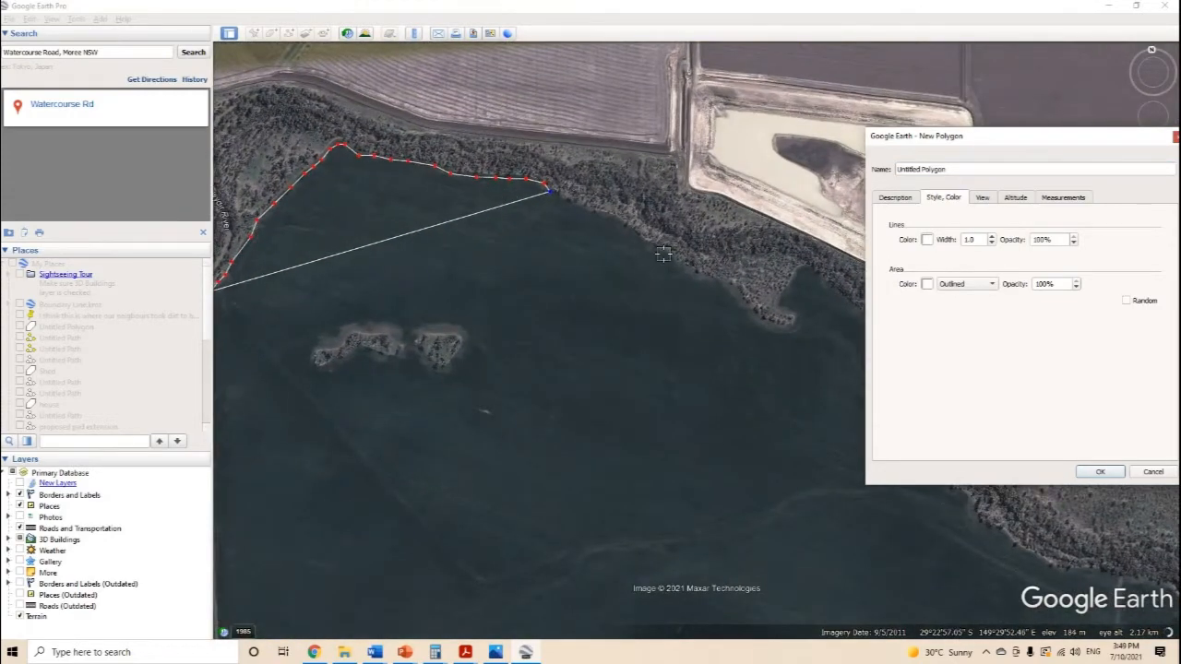
{"action": "left_click", "coordinate": [666, 256]}
{"action": "left_click", "coordinate": [712, 283]}
{"action": "left_click", "coordinate": [757, 321]}
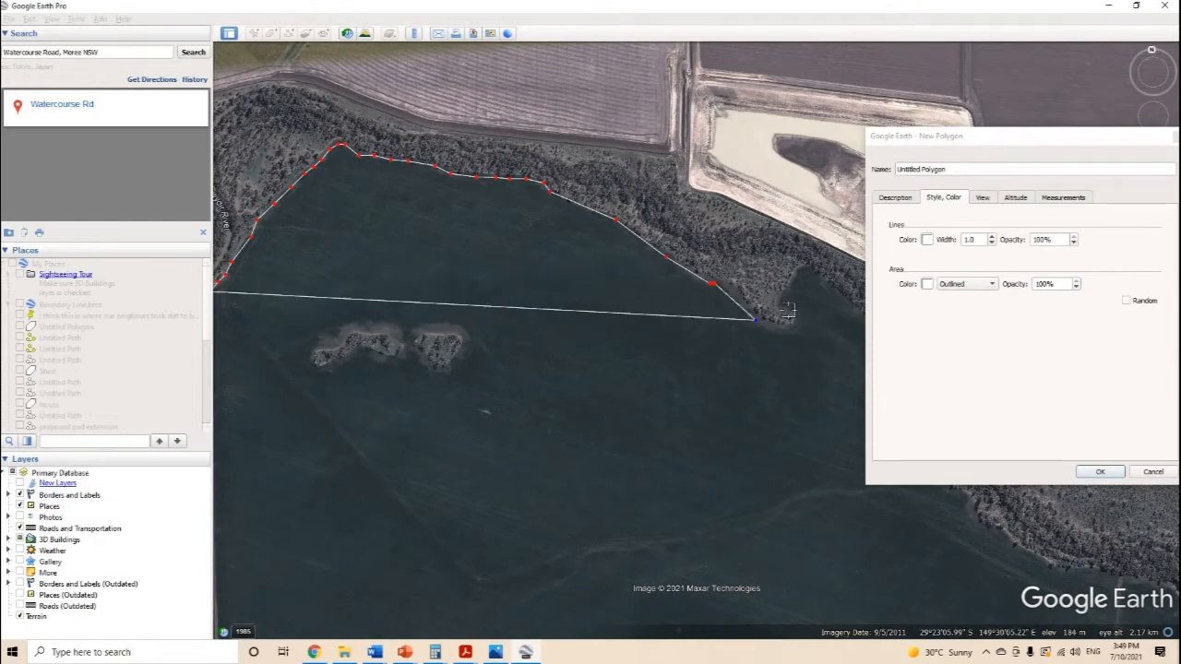
{"action": "left_click", "coordinate": [785, 326]}
{"action": "left_click", "coordinate": [794, 321]}
{"action": "left_click", "coordinate": [782, 307]}
{"action": "left_click", "coordinate": [795, 272]}
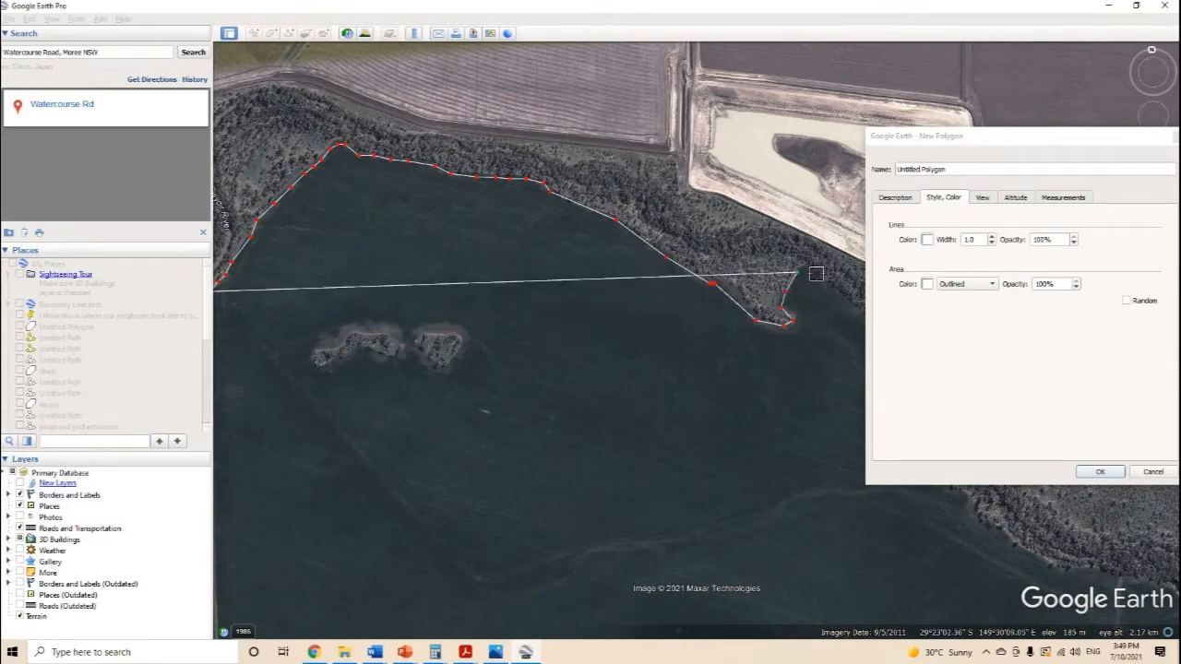
{"action": "left_click", "coordinate": [816, 274]}
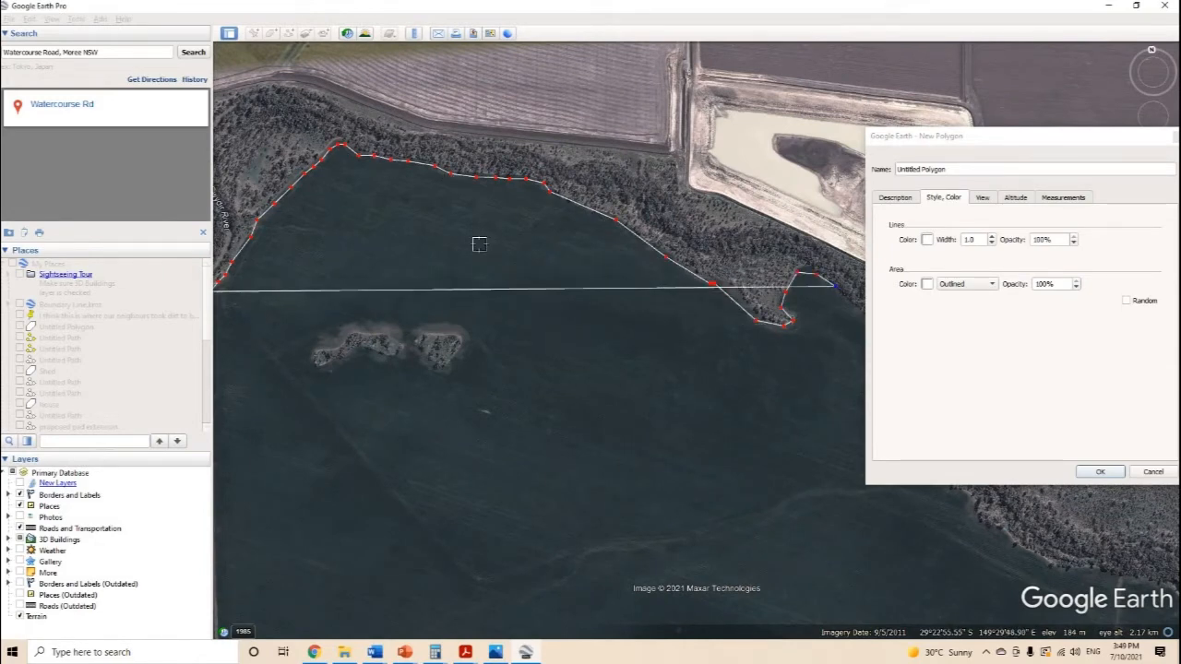
Trace the polygon further southeast along the wooded edge to the north end of the straight line crossing the field
{"action": "scroll", "coordinate": [388, 164], "scroll_direction": "down", "scroll_amount": 3}
{"action": "left_click", "coordinate": [668, 273]}
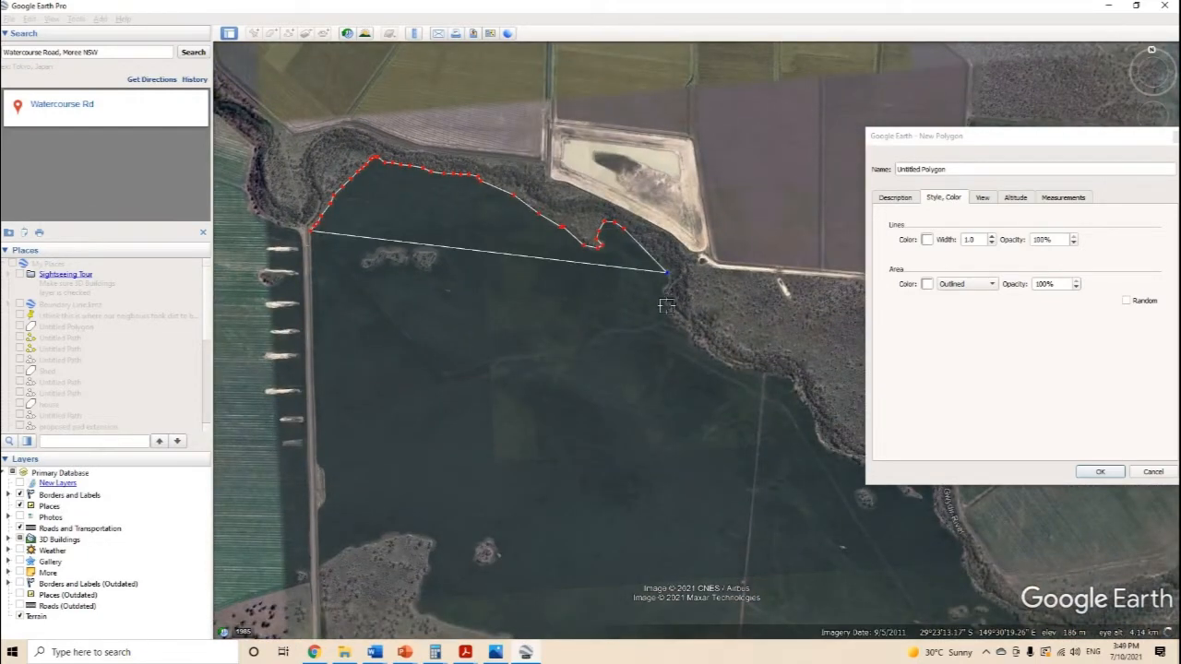
{"action": "left_click", "coordinate": [664, 288]}
{"action": "left_click", "coordinate": [668, 307]}
{"action": "left_click", "coordinate": [676, 327]}
{"action": "left_click", "coordinate": [694, 339]}
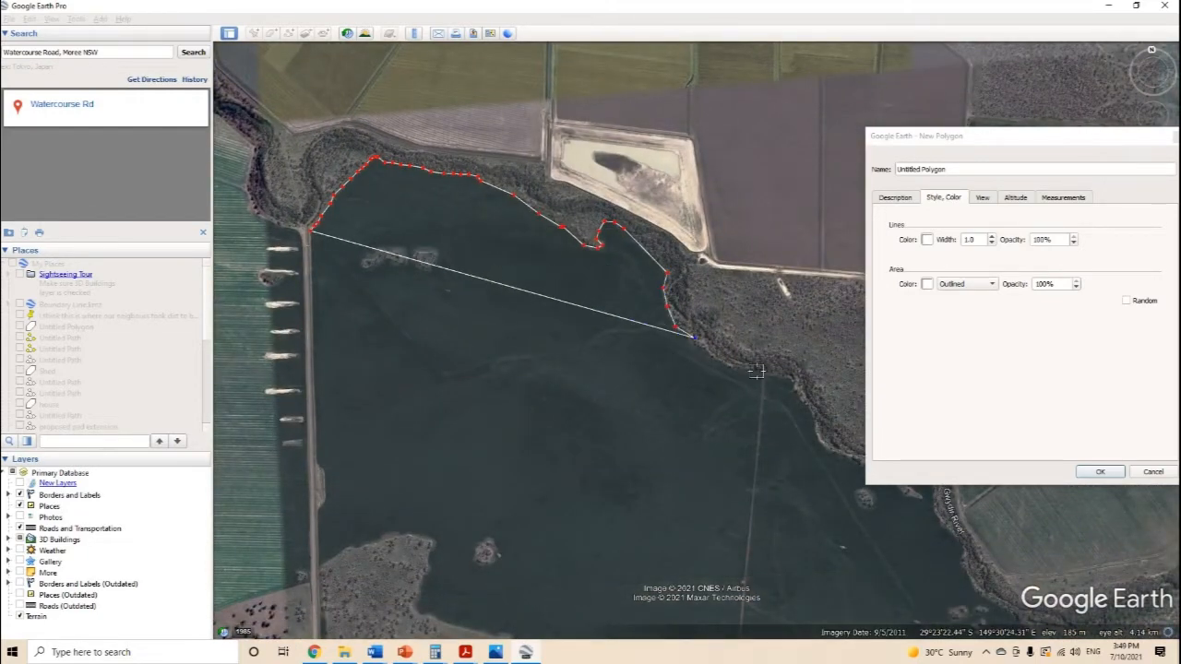
{"action": "left_click", "coordinate": [705, 354]}
{"action": "left_click", "coordinate": [731, 367]}
{"action": "left_click", "coordinate": [756, 374]}
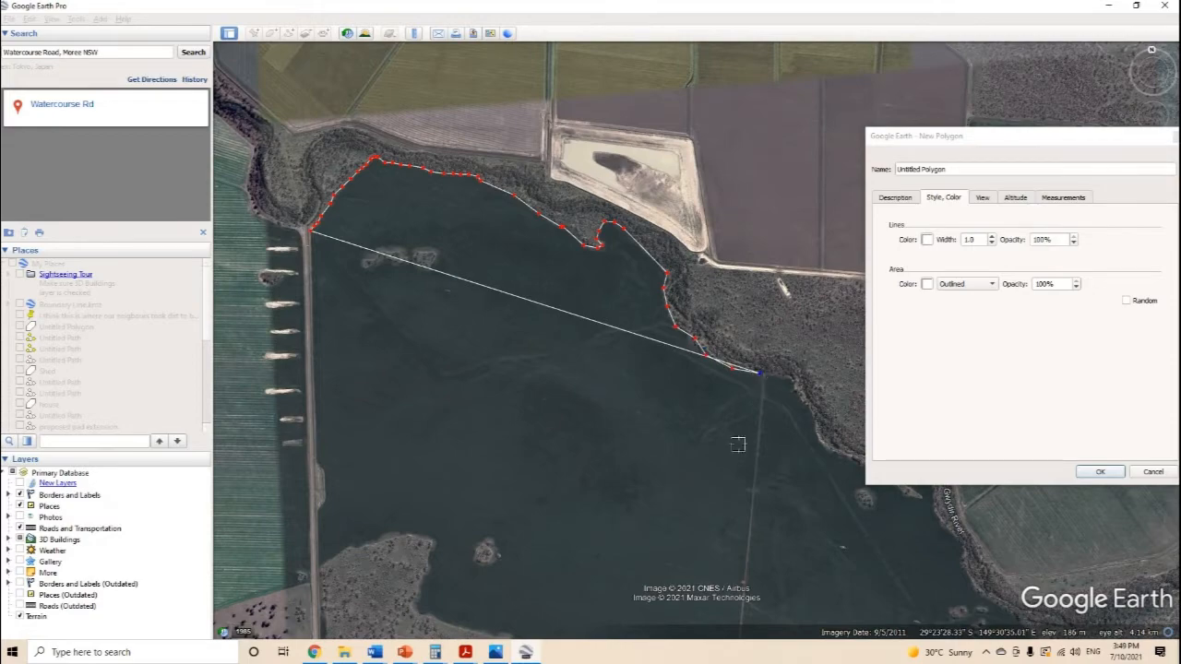
Add a polygon corner where the straight line crossing the field meets Watercourse Road to the south
{"action": "scroll", "coordinate": [738, 444], "scroll_direction": "down", "scroll_amount": 4}
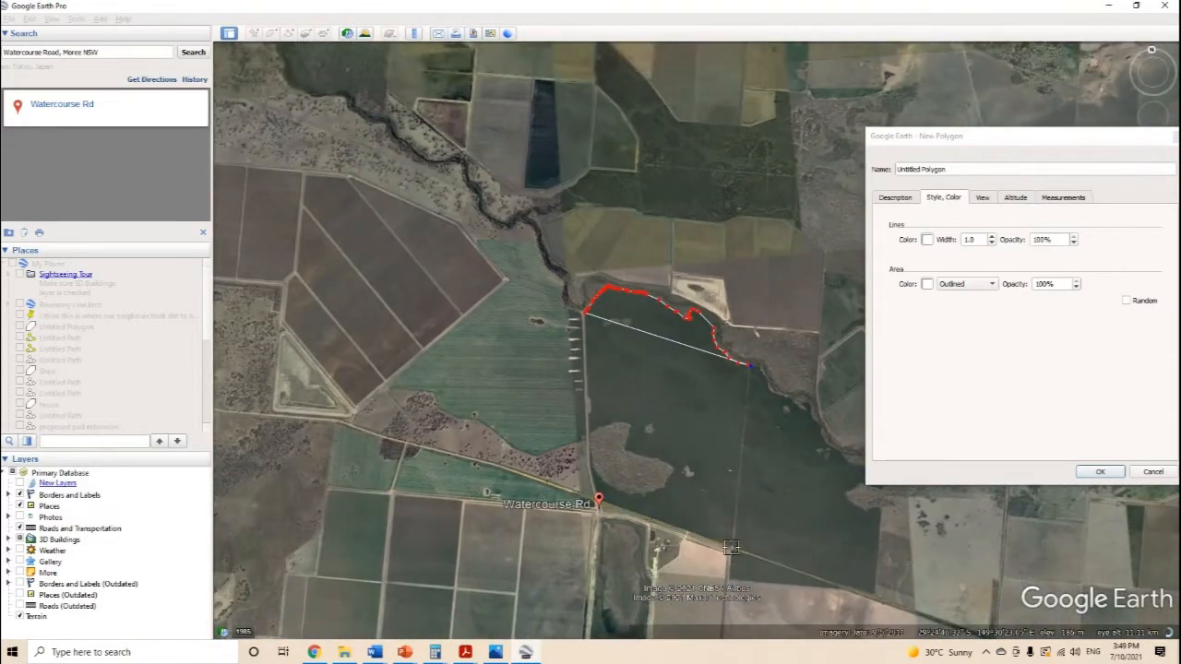
{"action": "scroll", "coordinate": [616, 241], "scroll_direction": "down", "scroll_amount": 1}
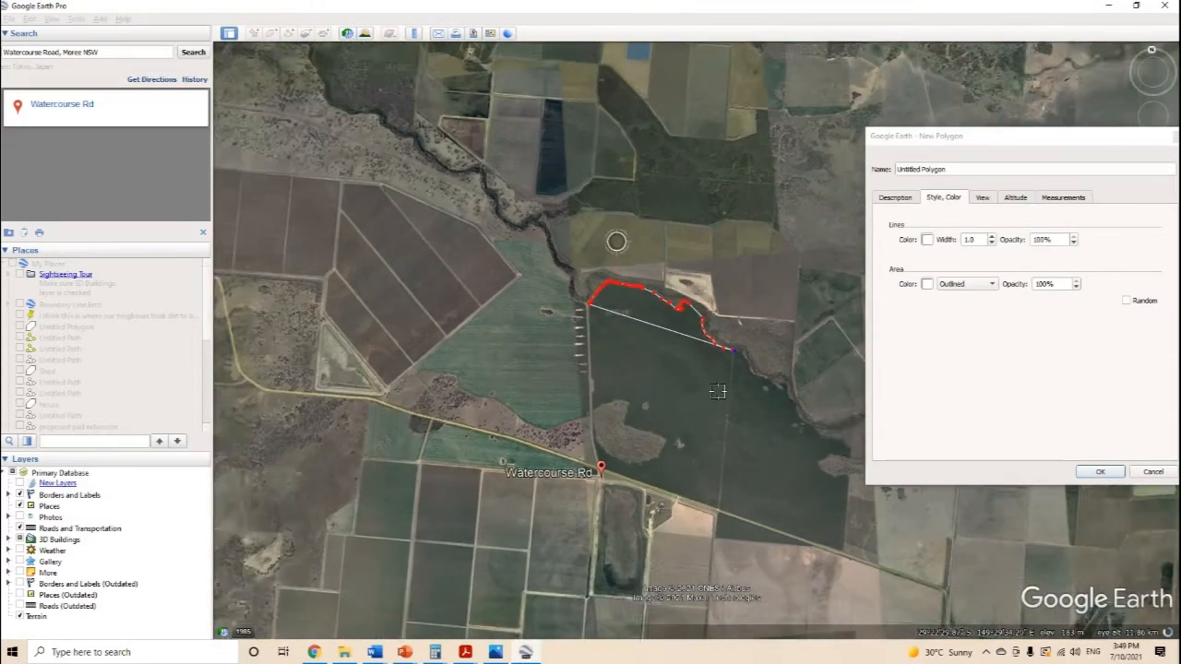
{"action": "scroll", "coordinate": [711, 388], "scroll_direction": "up", "scroll_amount": 4}
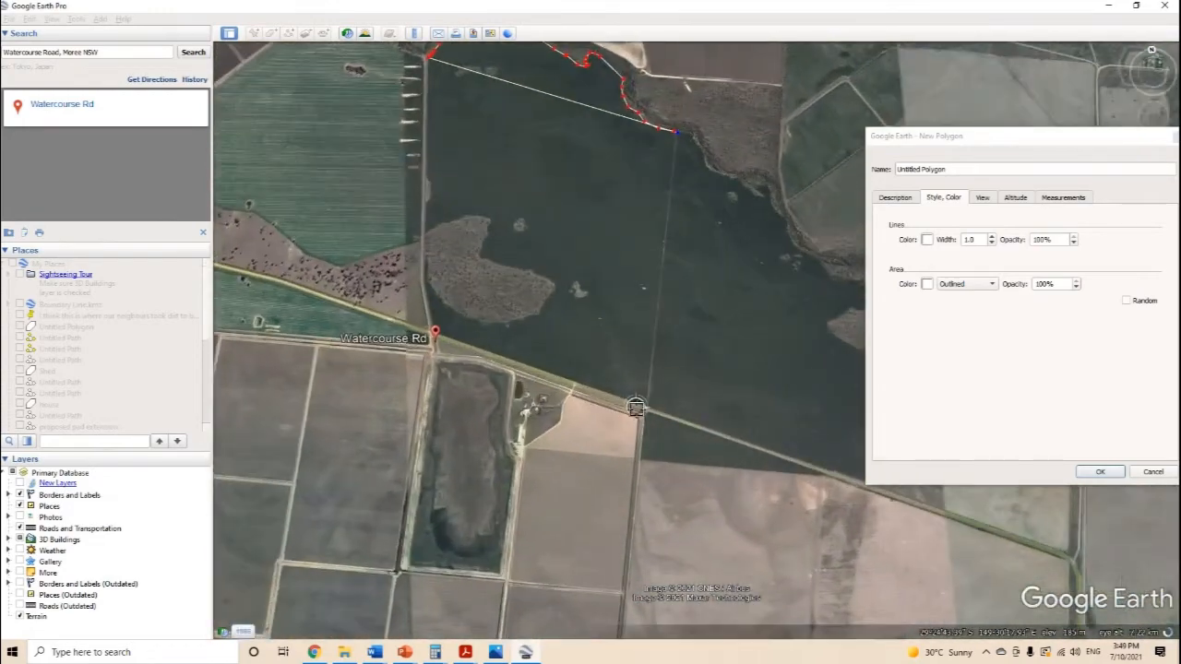
{"action": "scroll", "coordinate": [637, 407], "scroll_direction": "up", "scroll_amount": 3}
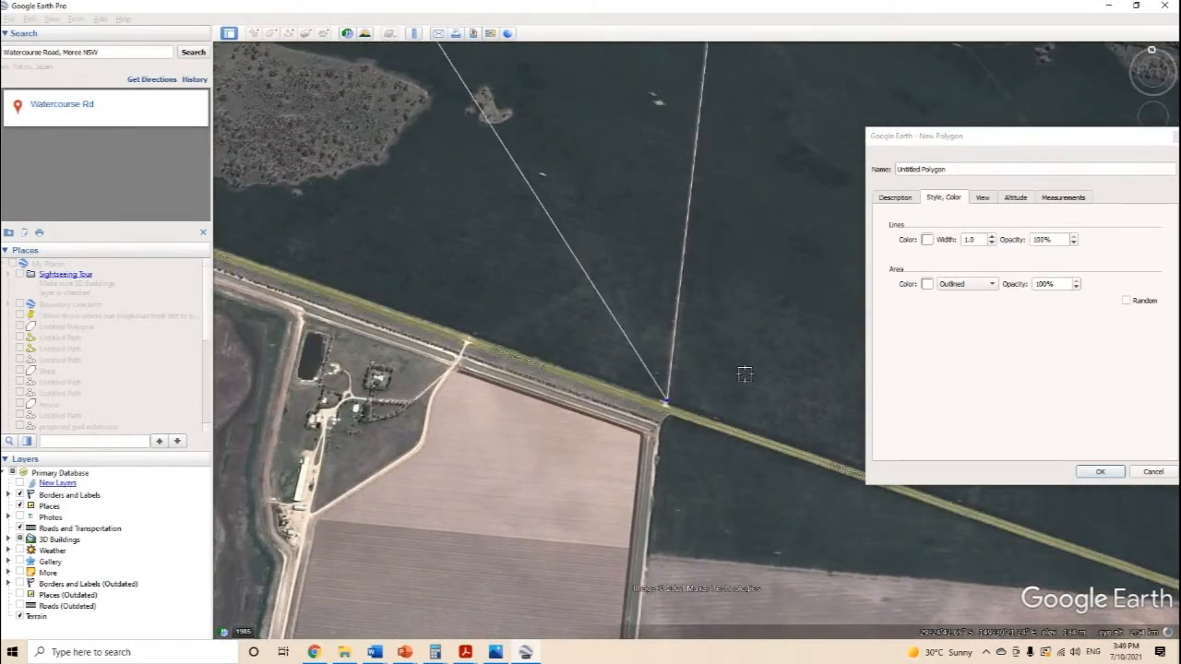
Extend the polygon west along Watercourse Road to the field's southwest corner and begin its edge north beside the track
{"action": "scroll", "coordinate": [744, 374], "scroll_direction": "down", "scroll_amount": 3}
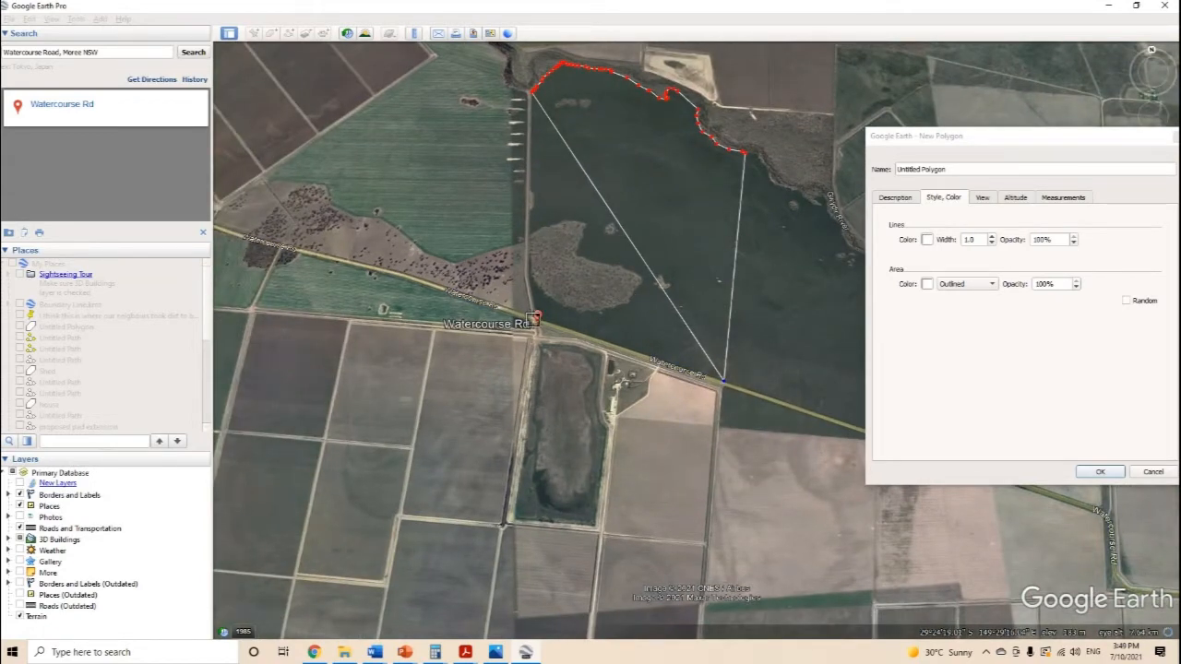
{"action": "scroll", "coordinate": [534, 318], "scroll_direction": "up", "scroll_amount": 5}
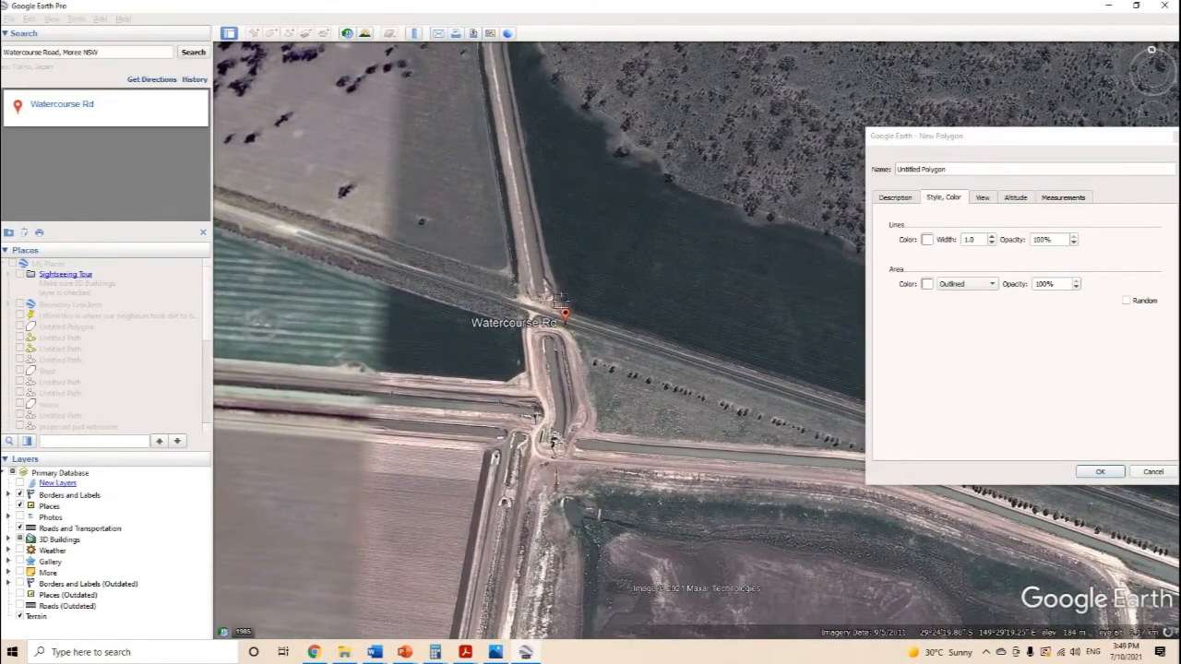
{"action": "left_click", "coordinate": [582, 310]}
{"action": "left_click", "coordinate": [559, 299]}
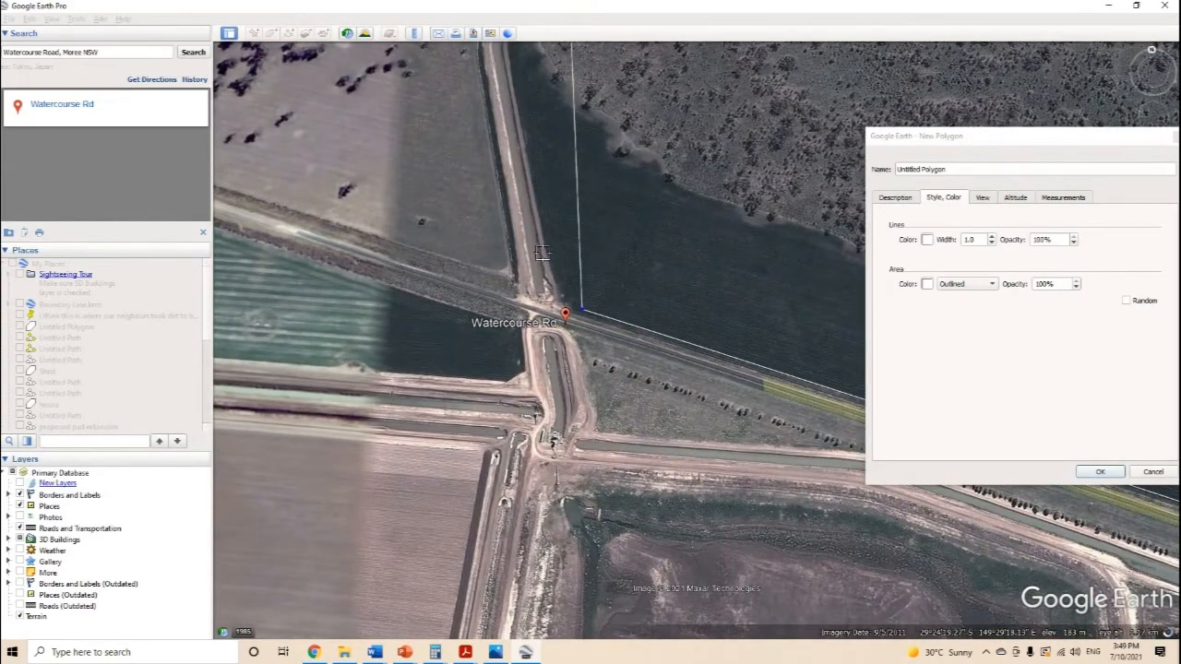
{"action": "left_click", "coordinate": [545, 251]}
{"action": "scroll", "coordinate": [587, 291], "scroll_direction": "down", "scroll_amount": 3}
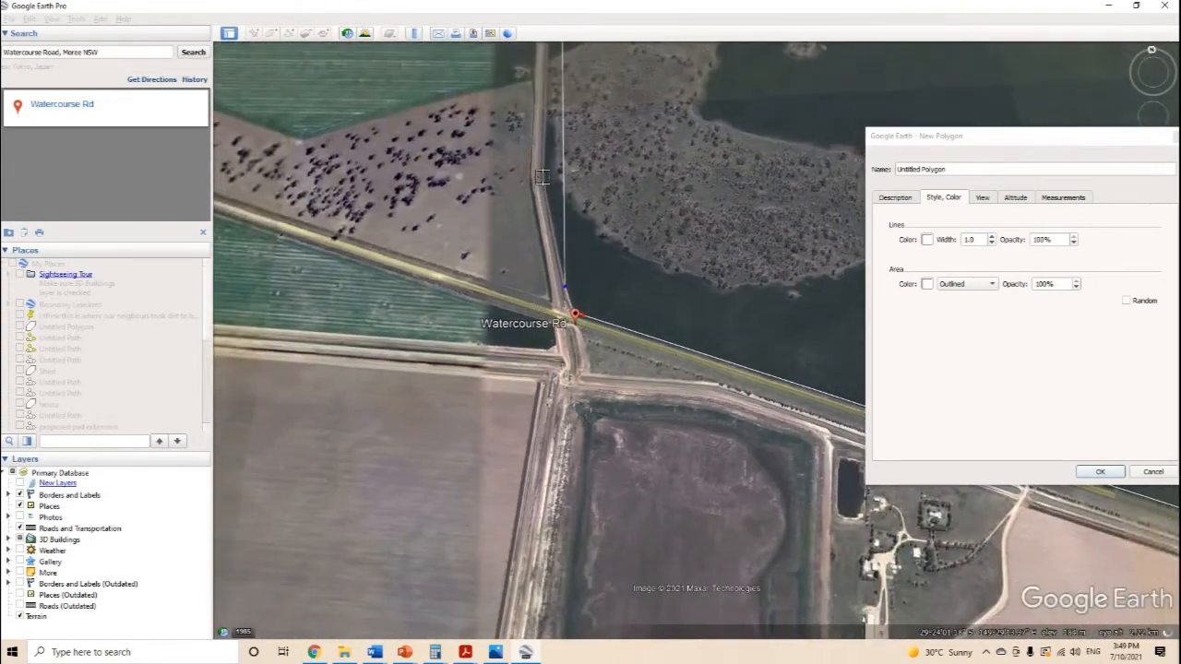
Extend the polygon north along the track, adding a corner at the bend and tracing around the narrow strip that bulges into the field
{"action": "left_click", "coordinate": [542, 177]}
{"action": "scroll", "coordinate": [600, 274], "scroll_direction": "down", "scroll_amount": 3}
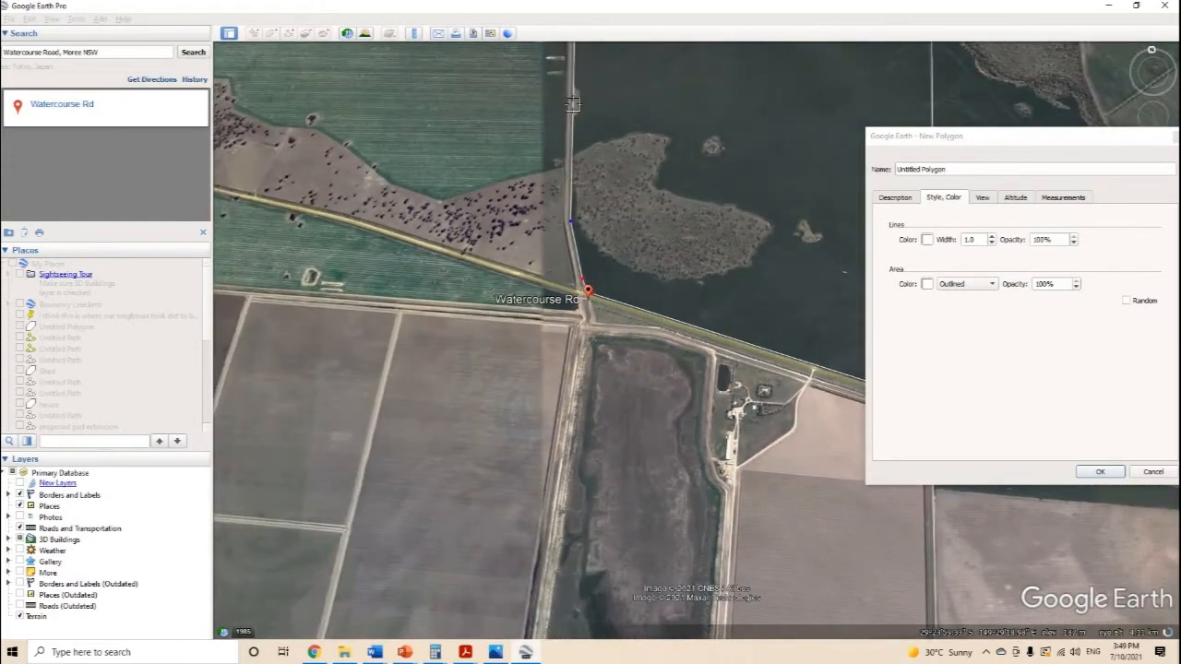
{"action": "scroll", "coordinate": [592, 222], "scroll_direction": "down", "scroll_amount": 2}
{"action": "scroll", "coordinate": [592, 79], "scroll_direction": "up", "scroll_amount": 3}
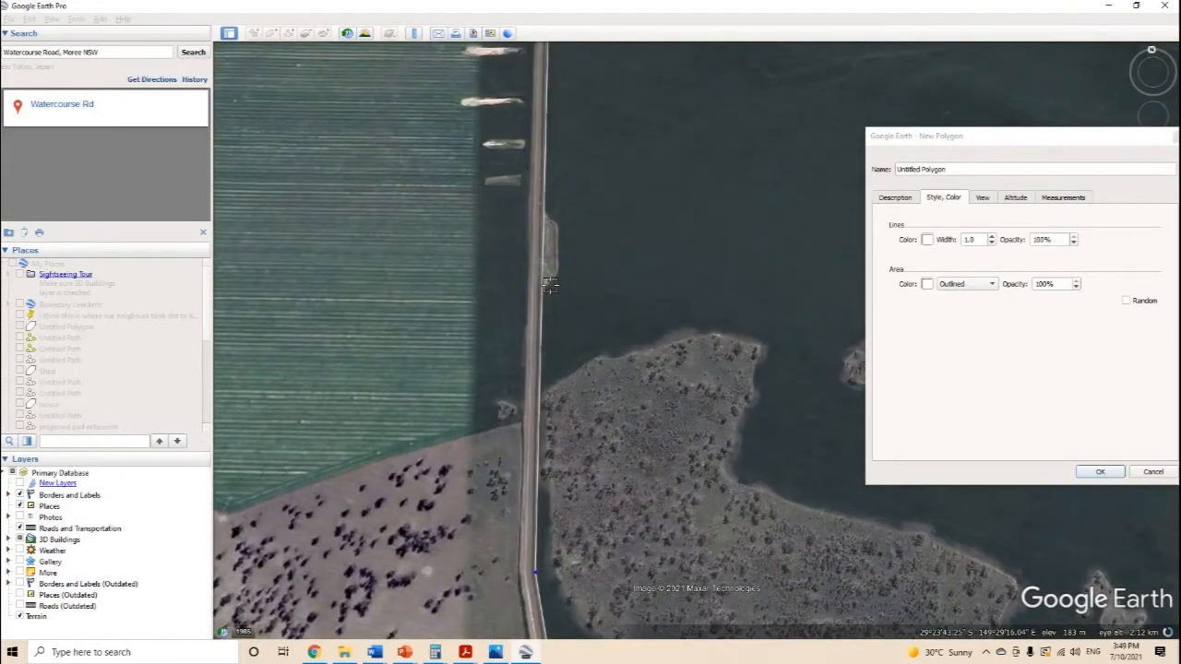
{"action": "left_click", "coordinate": [544, 290]}
{"action": "left_click", "coordinate": [551, 279]}
{"action": "left_click", "coordinate": [558, 261]}
{"action": "left_click", "coordinate": [559, 242]}
{"action": "left_click", "coordinate": [554, 224]}
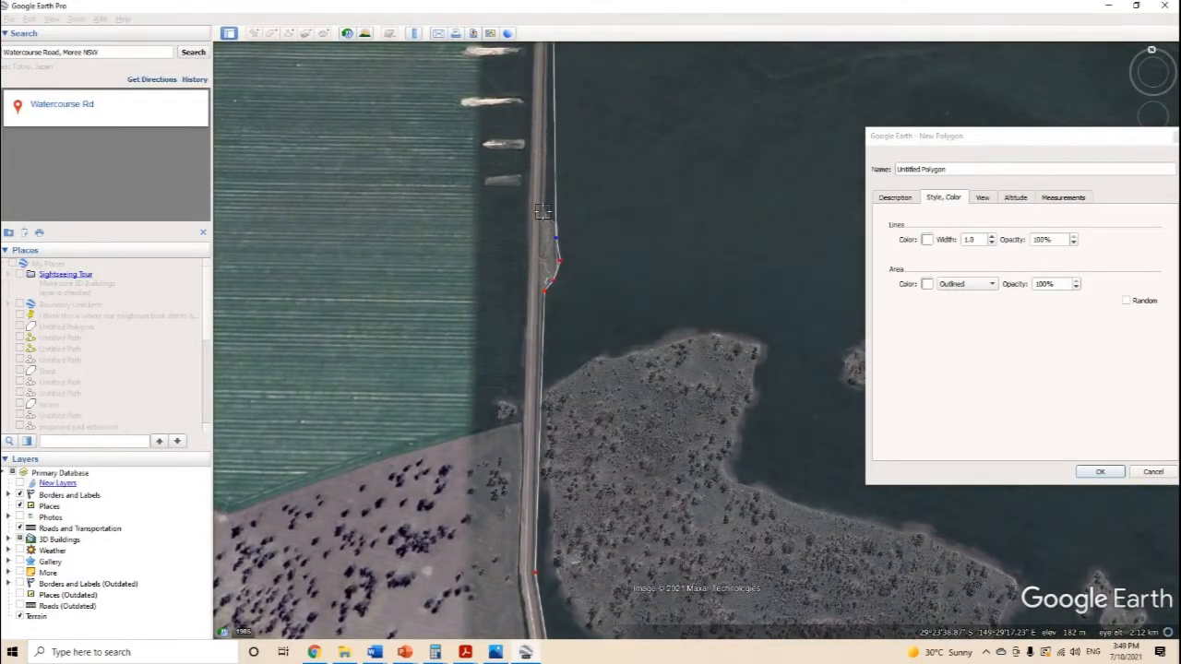
{"action": "left_click", "coordinate": [543, 213]}
{"action": "scroll", "coordinate": [480, 288], "scroll_direction": "down", "scroll_amount": 4}
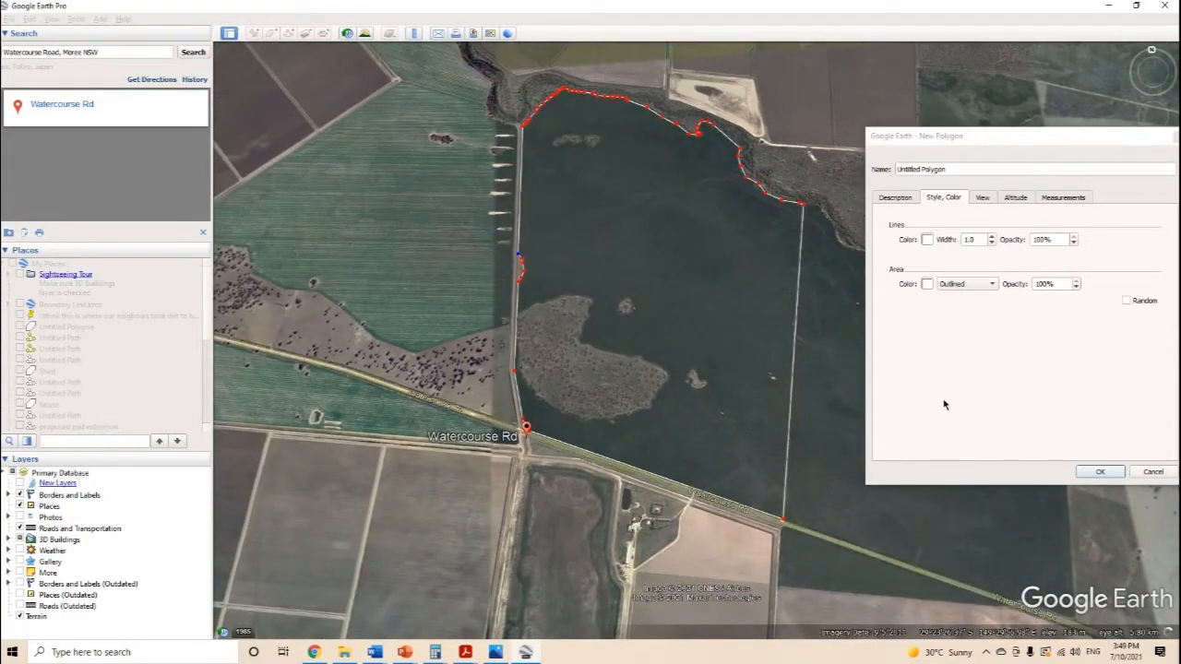
Name the polygon "Big Paddock" and save it
{"action": "left_click_drag", "start_coordinate": [957, 169], "coordinate": [839, 168]}
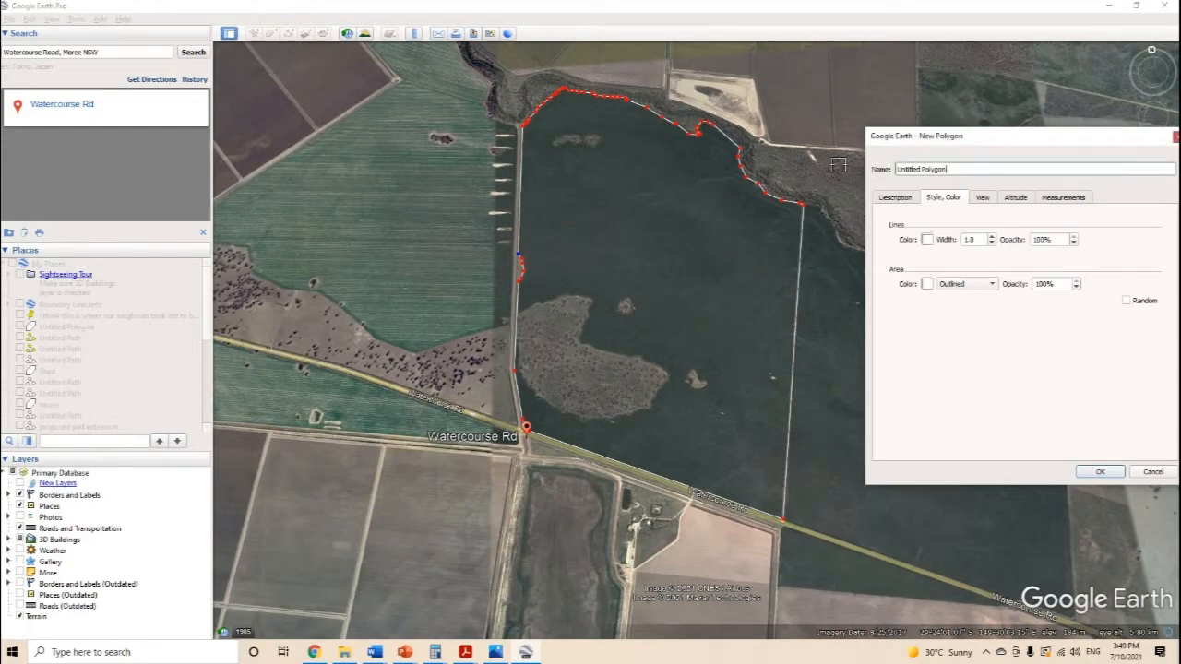
{"action": "type", "text": "Big Paddock"}
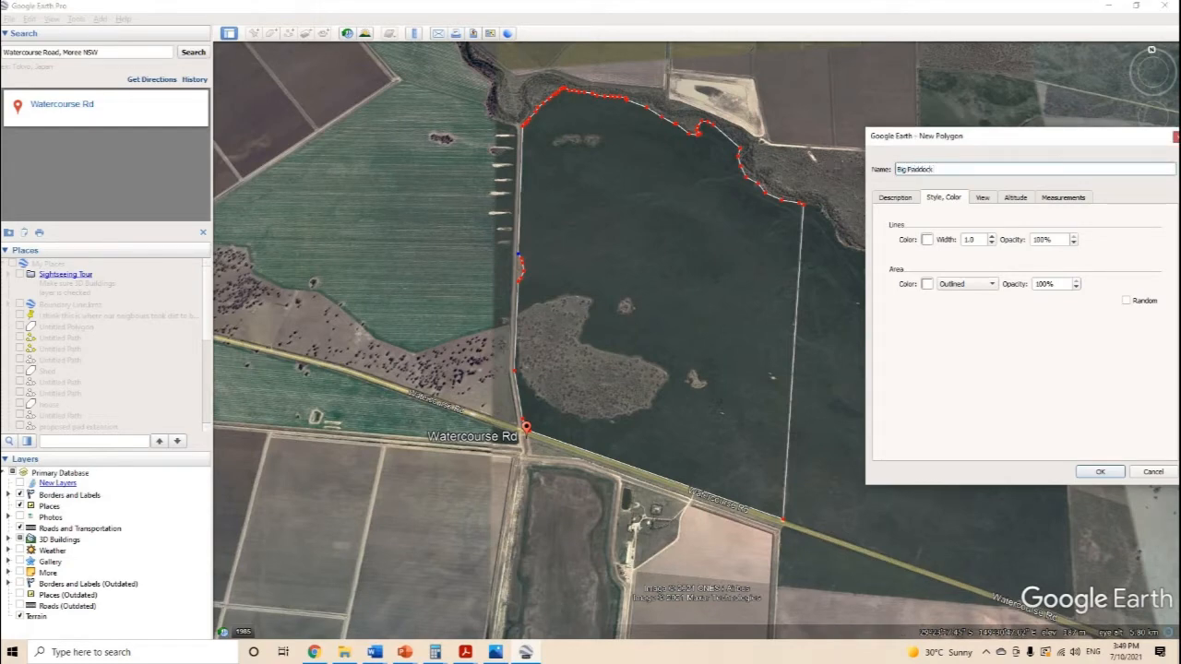
{"action": "left_click", "coordinate": [1111, 469]}
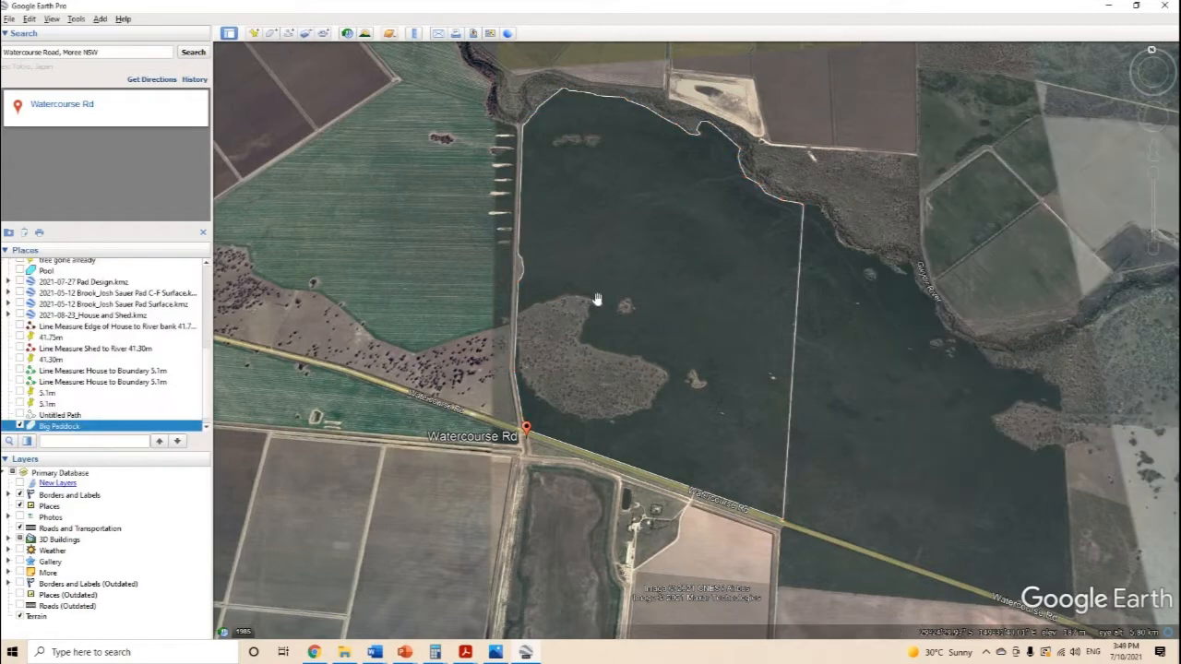
Reopen the Big Paddock polygon for editing and move its northwest corner point and the neighbouring point onto the field edge
{"action": "left_click_drag", "start_coordinate": [753, 205], "coordinate": [742, 257]}
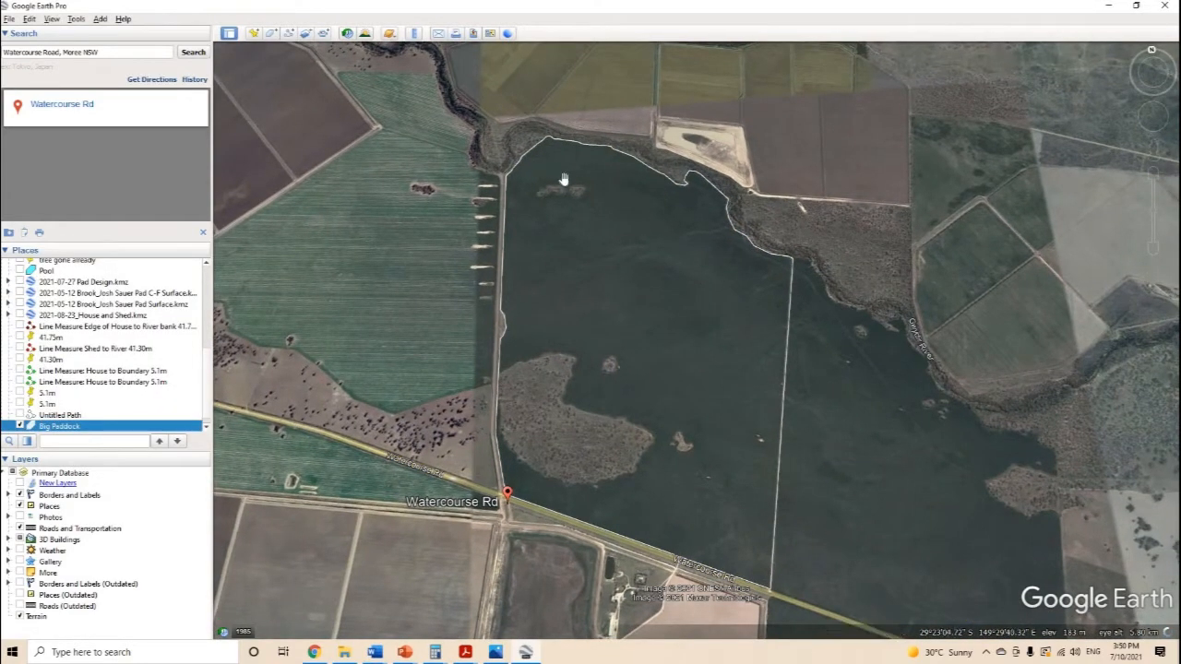
{"action": "scroll", "coordinate": [601, 236], "scroll_direction": "up", "scroll_amount": 3}
{"action": "scroll", "coordinate": [537, 244], "scroll_direction": "up", "scroll_amount": 3}
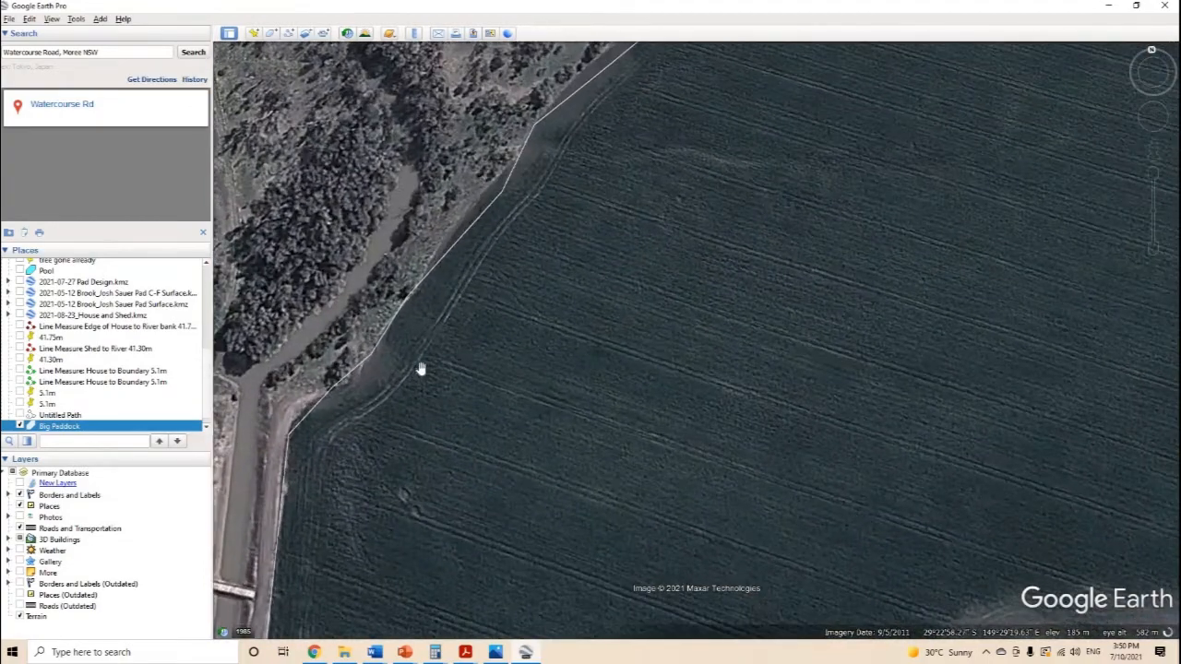
{"action": "left_click_drag", "start_coordinate": [559, 312], "coordinate": [633, 258]}
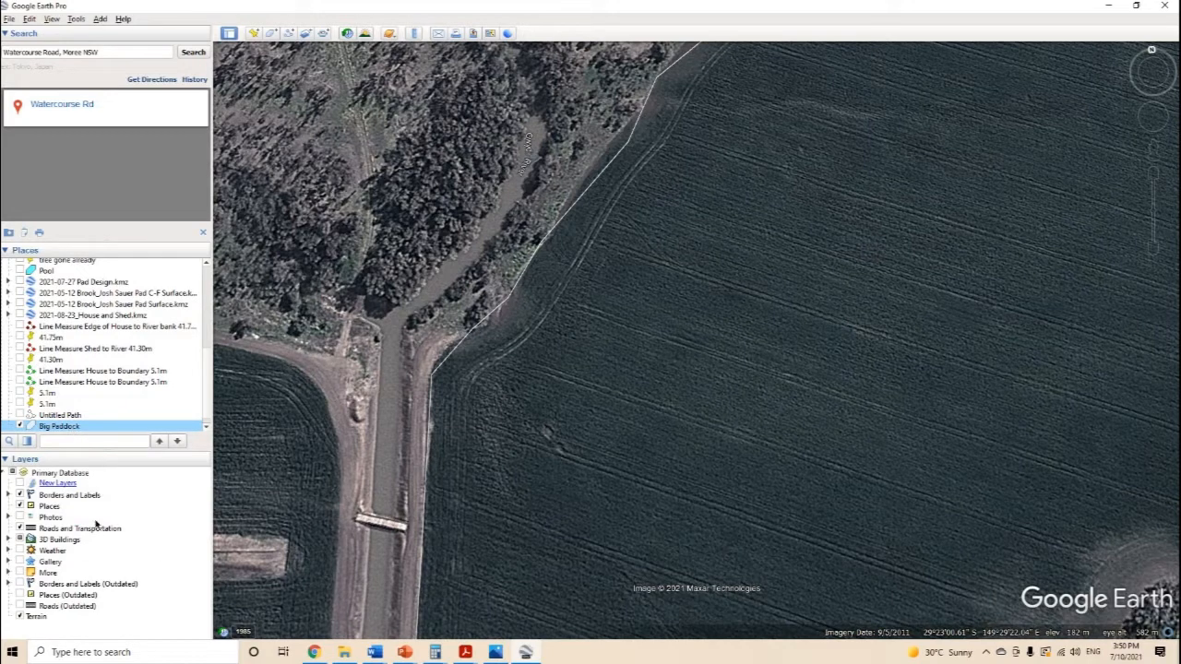
{"action": "right_click", "coordinate": [74, 428]}
{"action": "key", "text": "Return"}
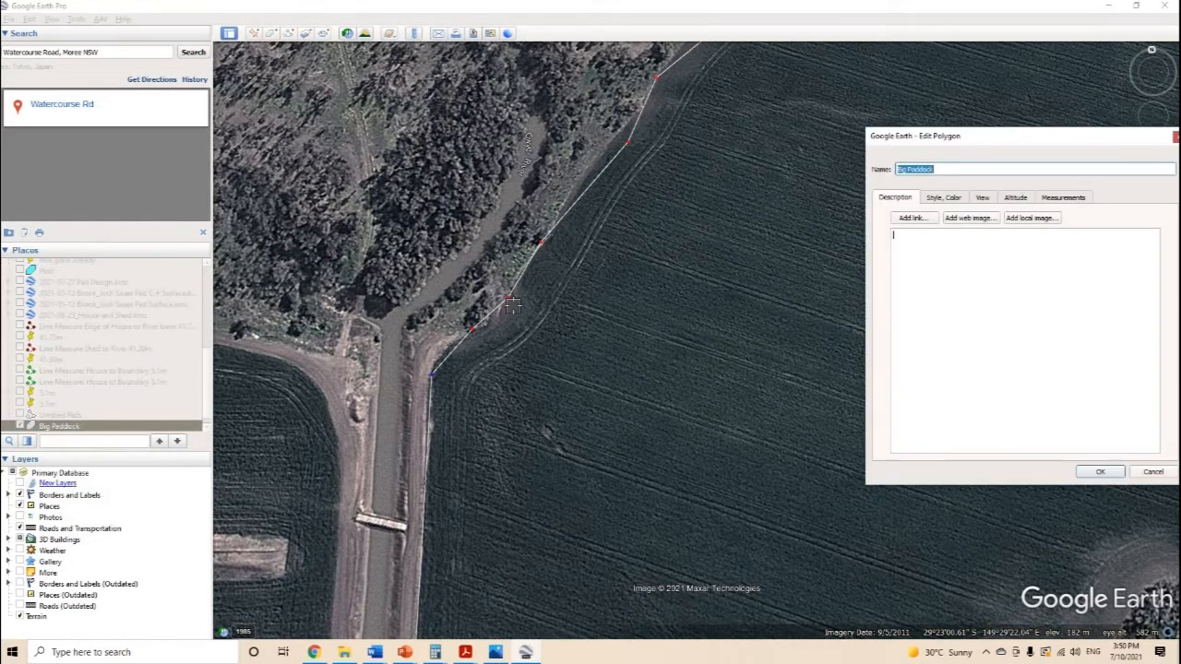
{"action": "left_click", "coordinate": [431, 381]}
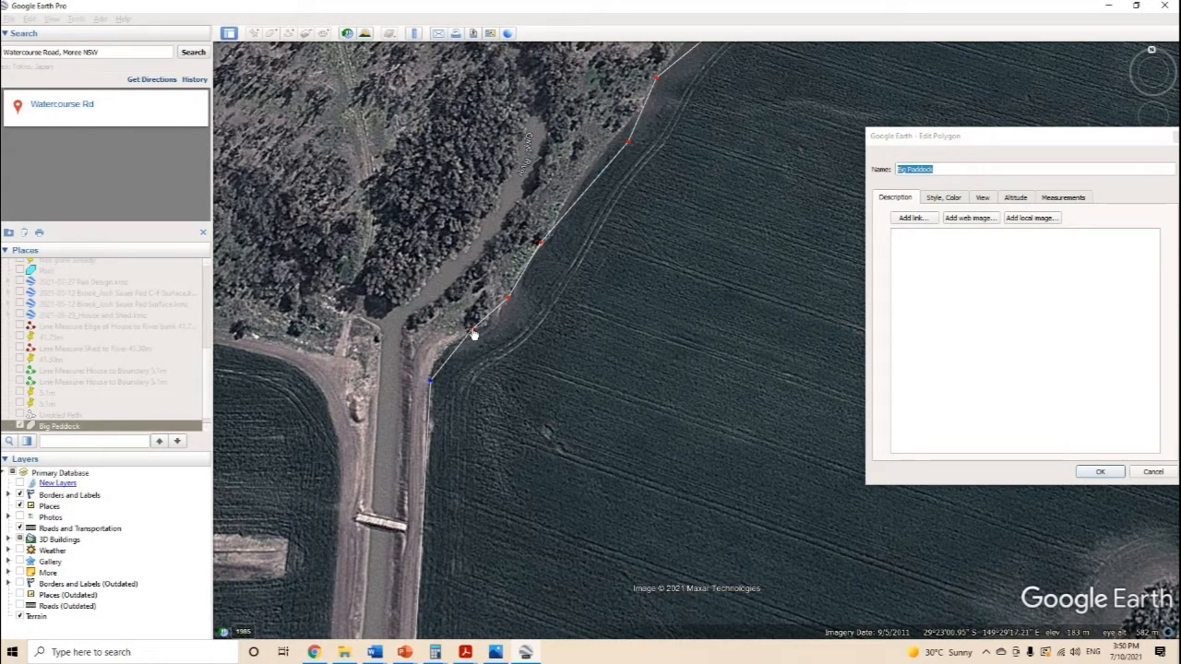
{"action": "left_click", "coordinate": [437, 358]}
Shift the next boundary point northeast and insert extra points so the line follows the tree line near the northwest corner
{"action": "left_click", "coordinate": [603, 158]}
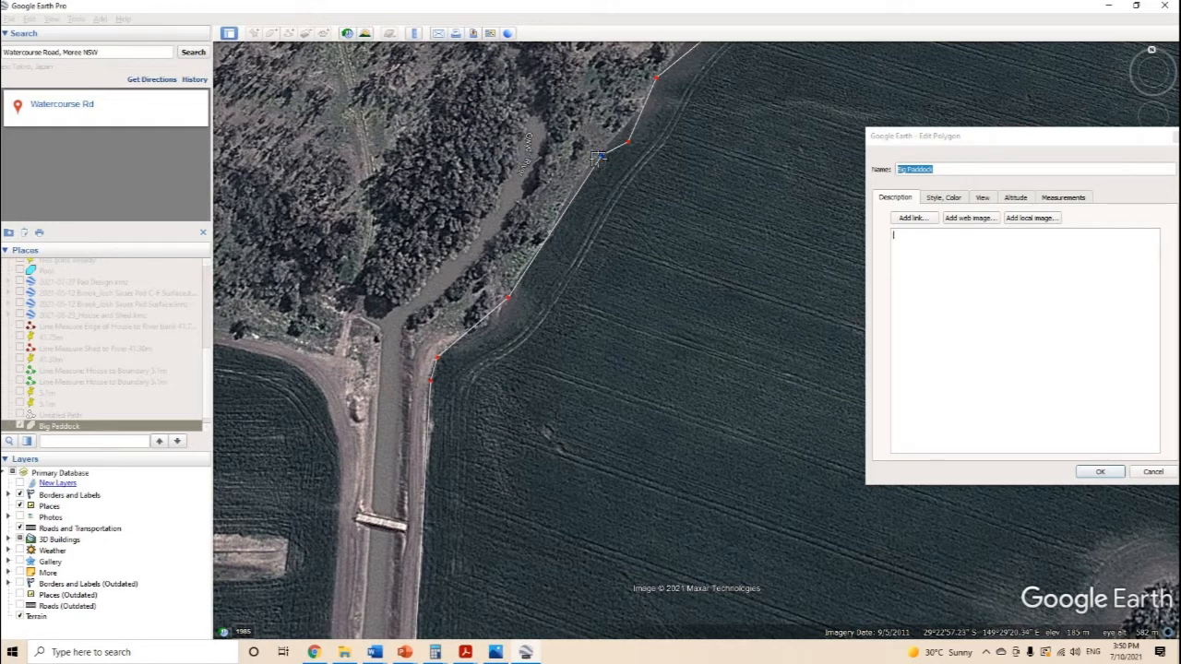
{"action": "left_click", "coordinate": [600, 155]}
{"action": "left_click", "coordinate": [577, 195]}
{"action": "left_click", "coordinate": [656, 345]}
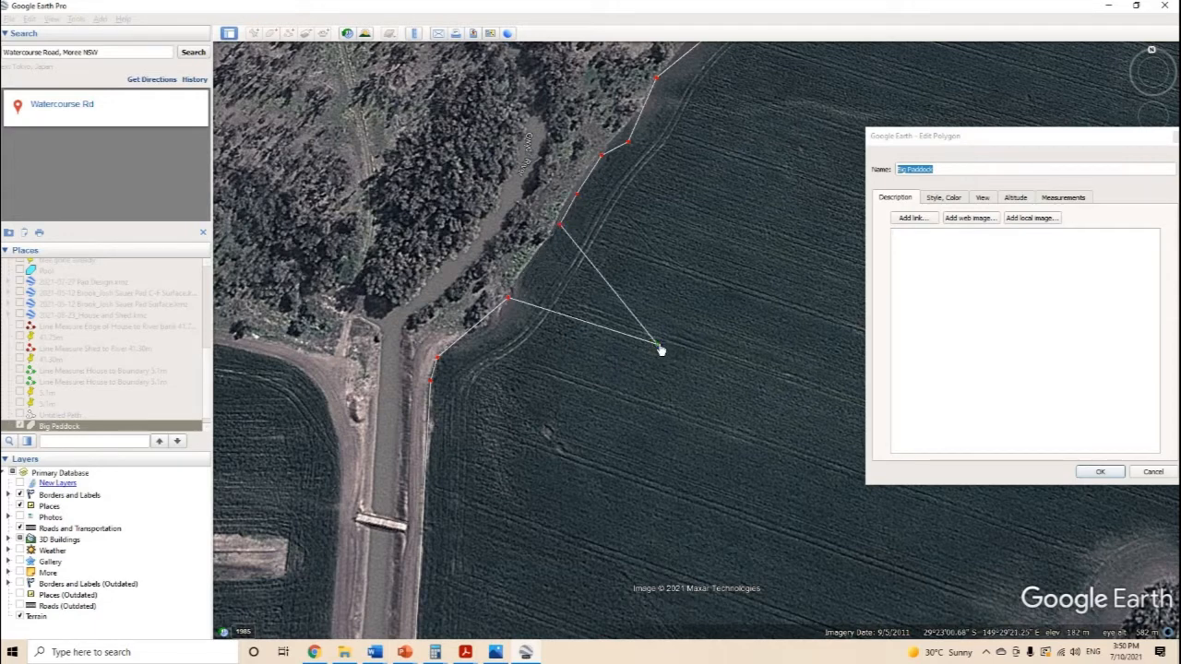
{"action": "left_click_drag", "start_coordinate": [661, 350], "coordinate": [541, 250]}
Reposition the point at the bare patch and add points around its curved edge down to the field's northwest corner
{"action": "scroll", "coordinate": [506, 282], "scroll_direction": "up", "scroll_amount": 3}
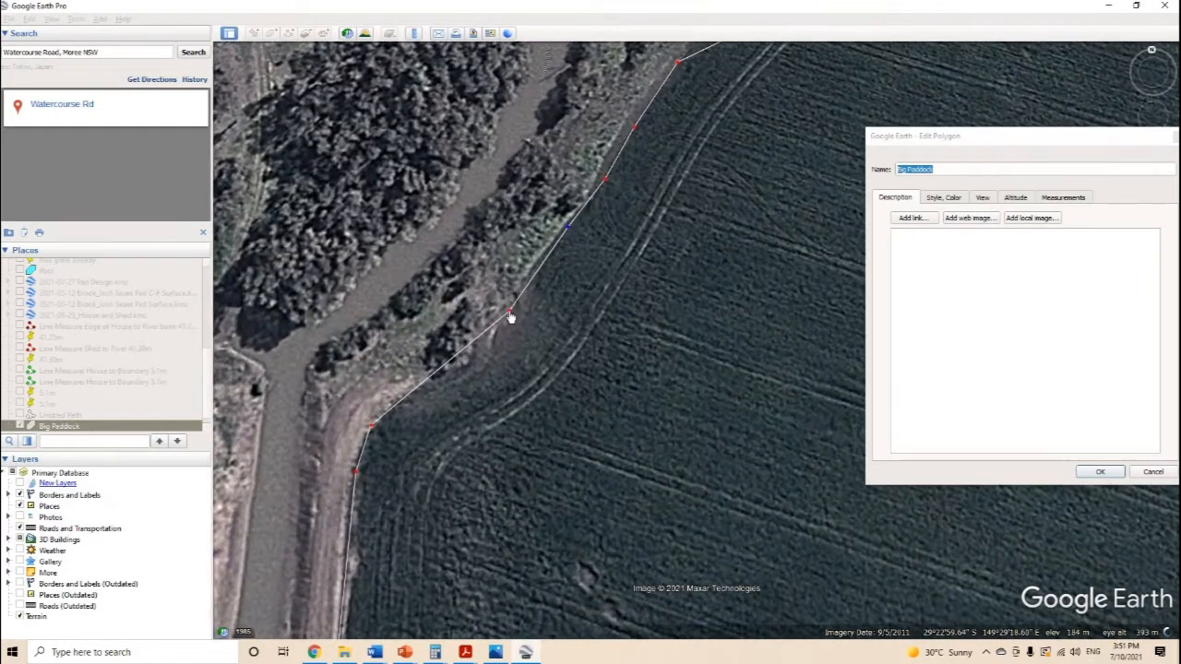
{"action": "left_click_drag", "start_coordinate": [509, 312], "coordinate": [533, 274]}
{"action": "left_click", "coordinate": [536, 302]}
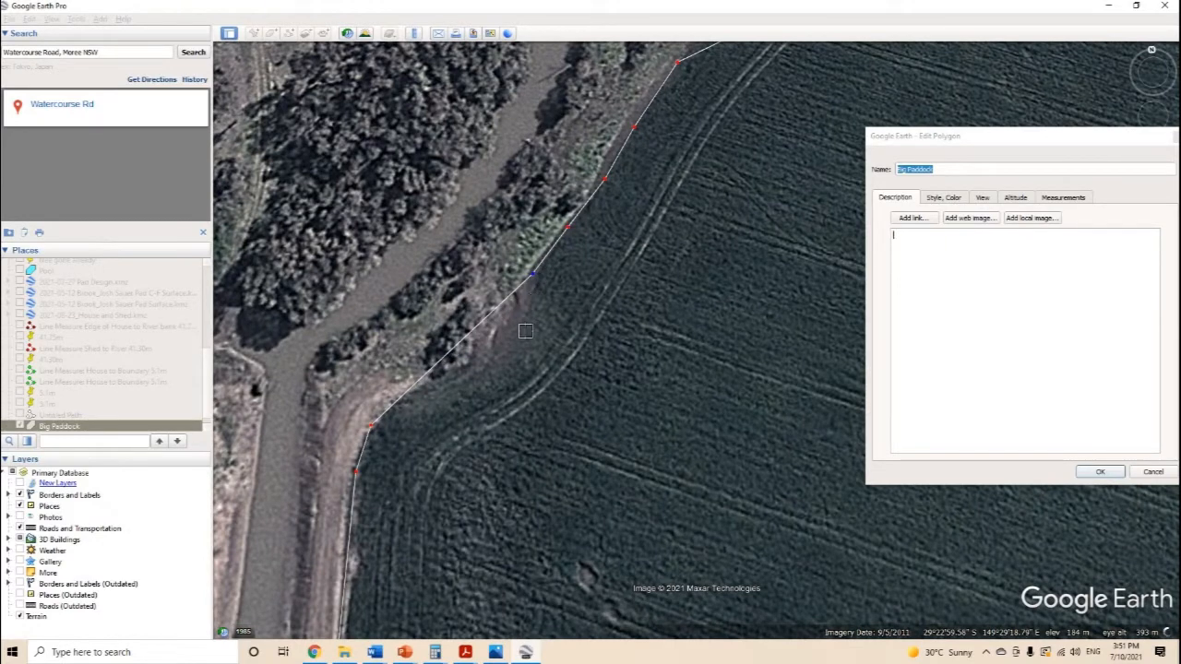
{"action": "left_click", "coordinate": [526, 336]}
{"action": "left_click", "coordinate": [506, 359]}
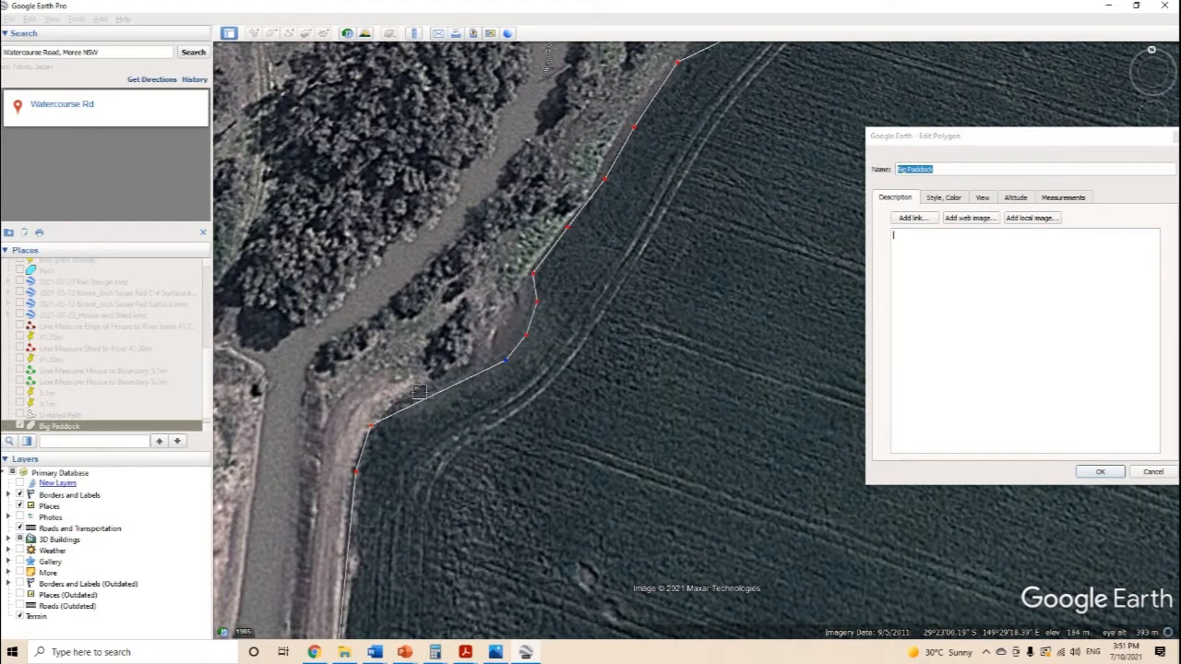
{"action": "left_click", "coordinate": [469, 382]}
{"action": "left_click", "coordinate": [422, 392]}
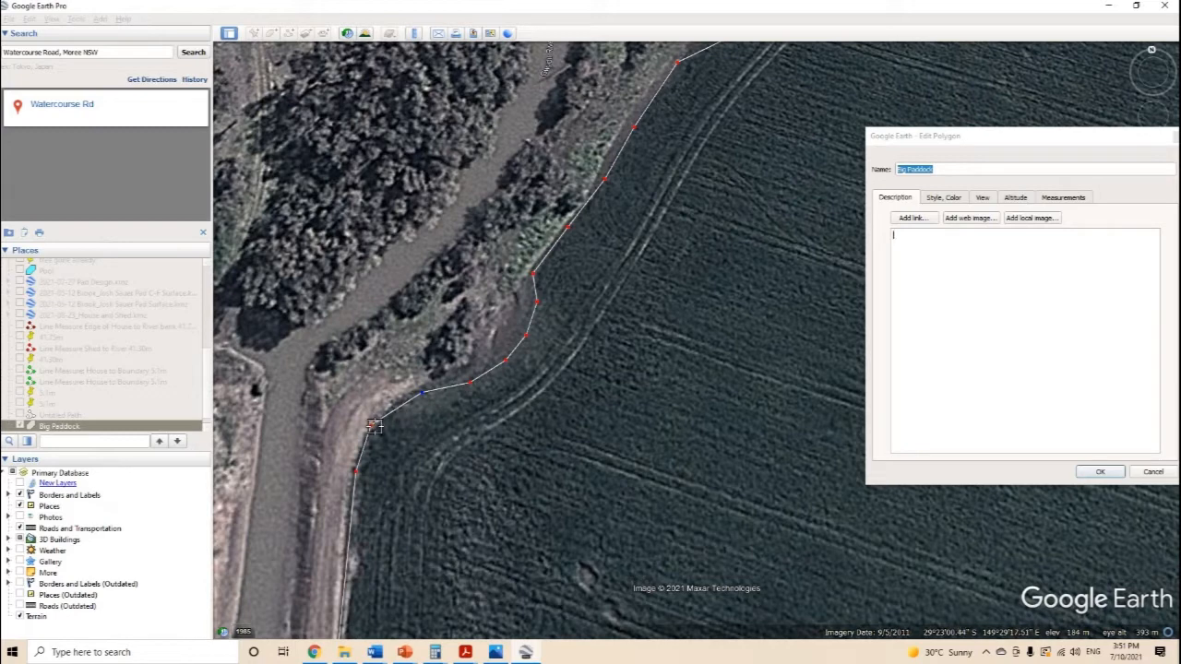
{"action": "left_click", "coordinate": [400, 403]}
Check the whole Big Paddock outline and save the boundary edits
{"action": "scroll", "coordinate": [456, 257], "scroll_direction": "down", "scroll_amount": 5}
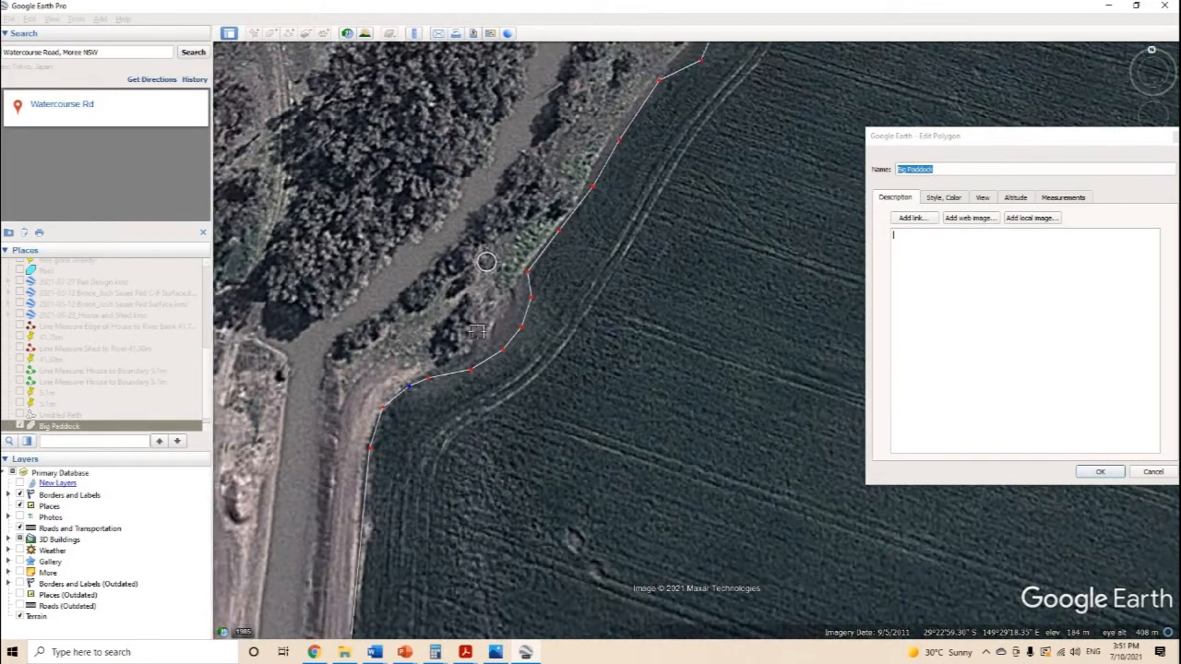
{"action": "scroll", "coordinate": [554, 387], "scroll_direction": "down", "scroll_amount": 5}
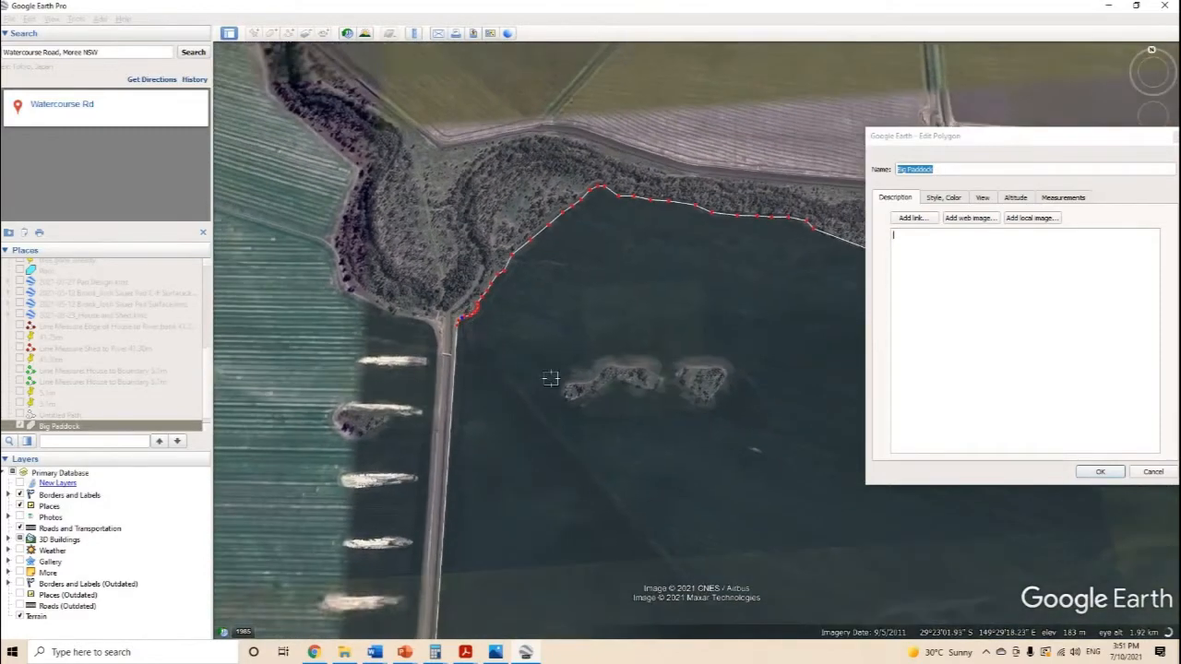
{"action": "scroll", "coordinate": [601, 376], "scroll_direction": "up", "scroll_amount": 5}
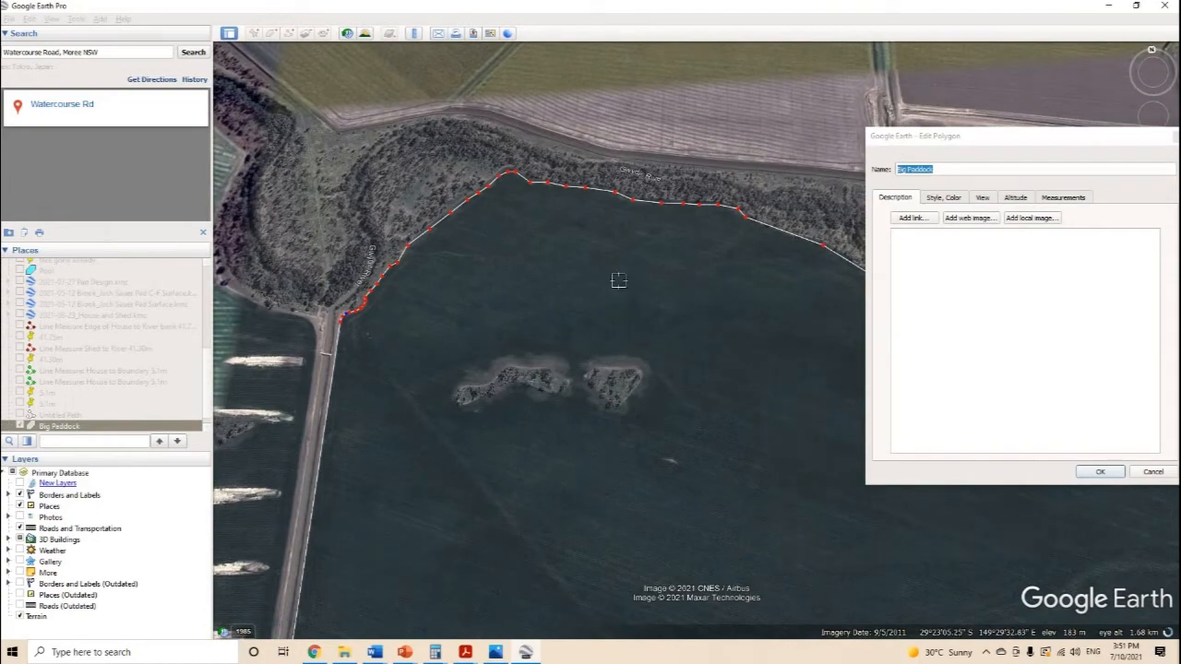
{"action": "scroll", "coordinate": [646, 264], "scroll_direction": "down", "scroll_amount": 5}
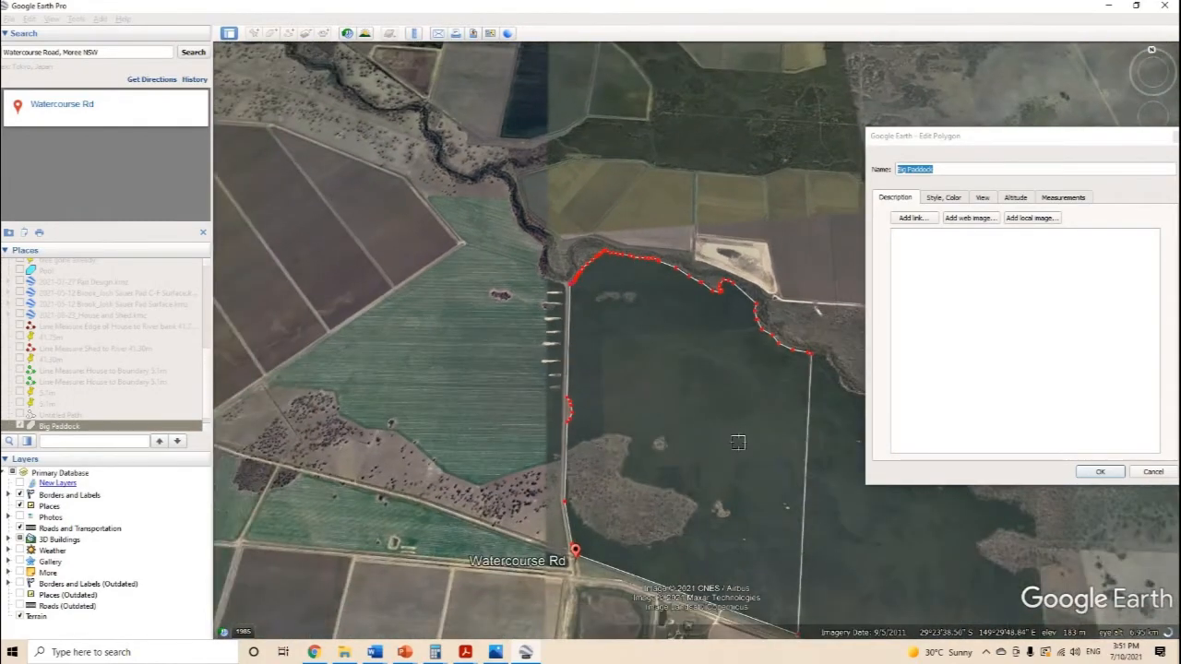
{"action": "left_click", "coordinate": [1103, 472]}
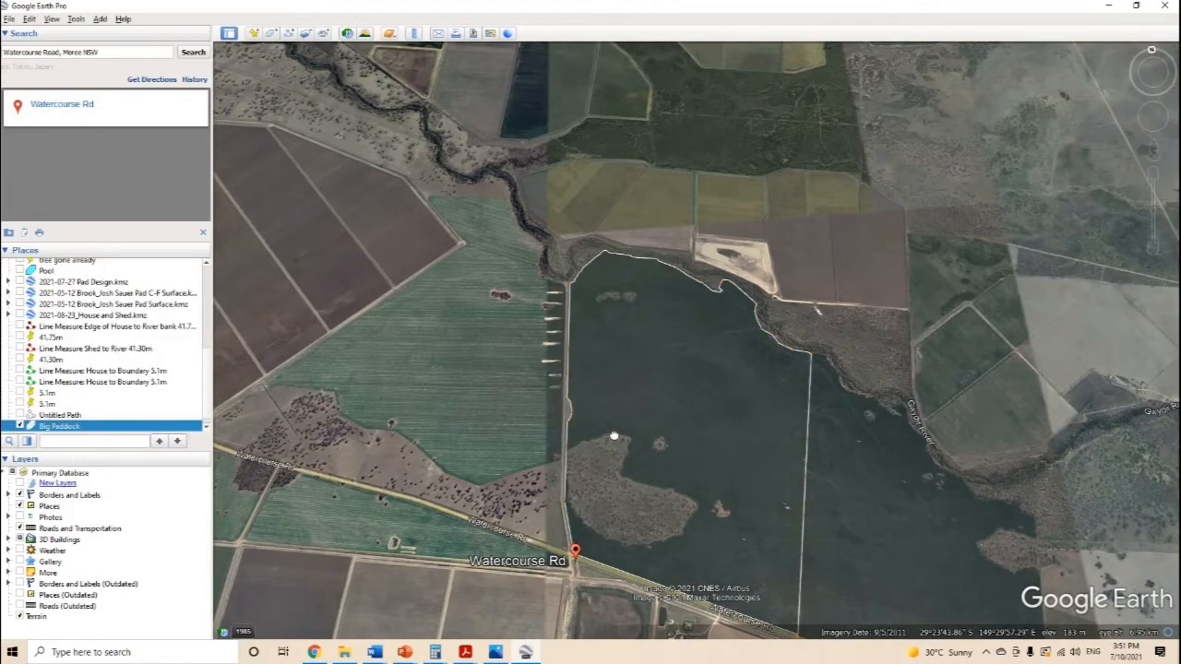
Create a folder named "Big Paddock" and move the Big Paddock polygon into it
{"action": "scroll", "coordinate": [603, 369], "scroll_direction": "up", "scroll_amount": 3}
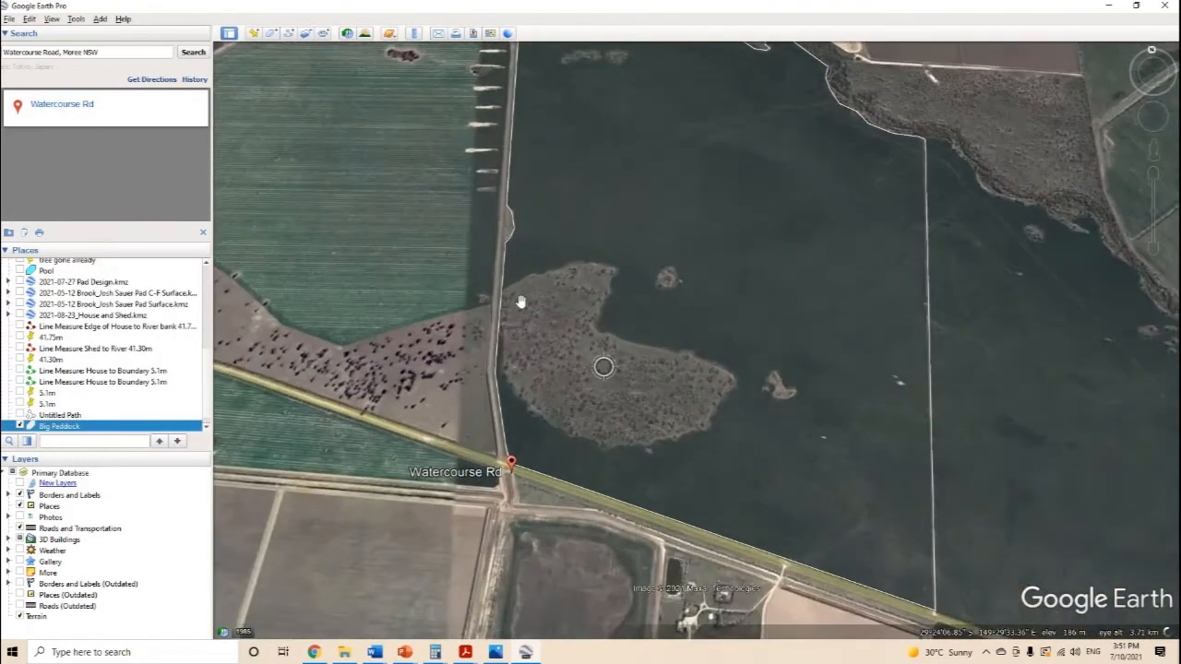
{"action": "scroll", "coordinate": [517, 314], "scroll_direction": "up", "scroll_amount": 3}
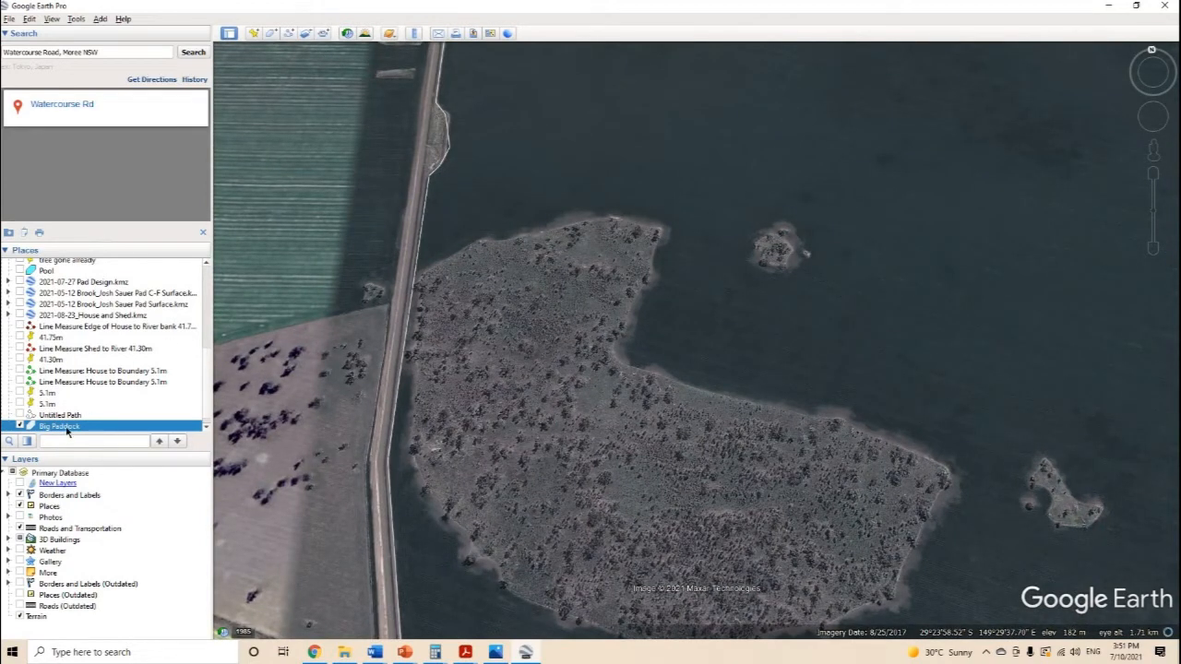
{"action": "left_click", "coordinate": [99, 18]}
{"action": "left_click", "coordinate": [111, 31]}
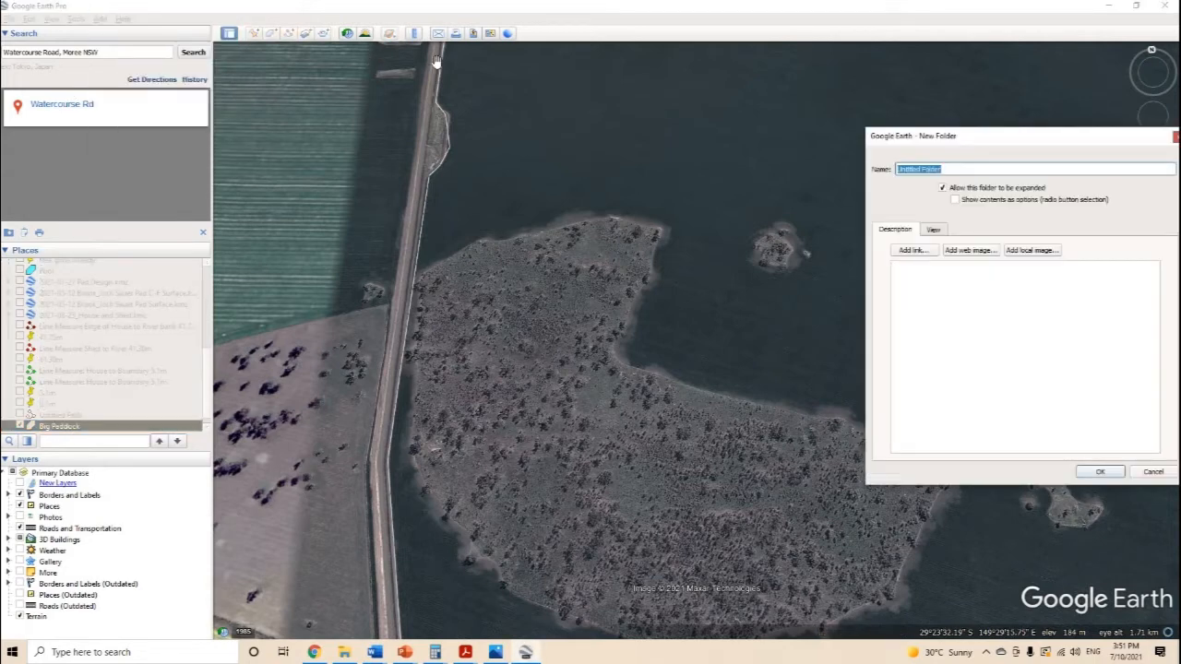
{"action": "type", "text": "Big Paddock"}
{"action": "key", "text": "Return"}
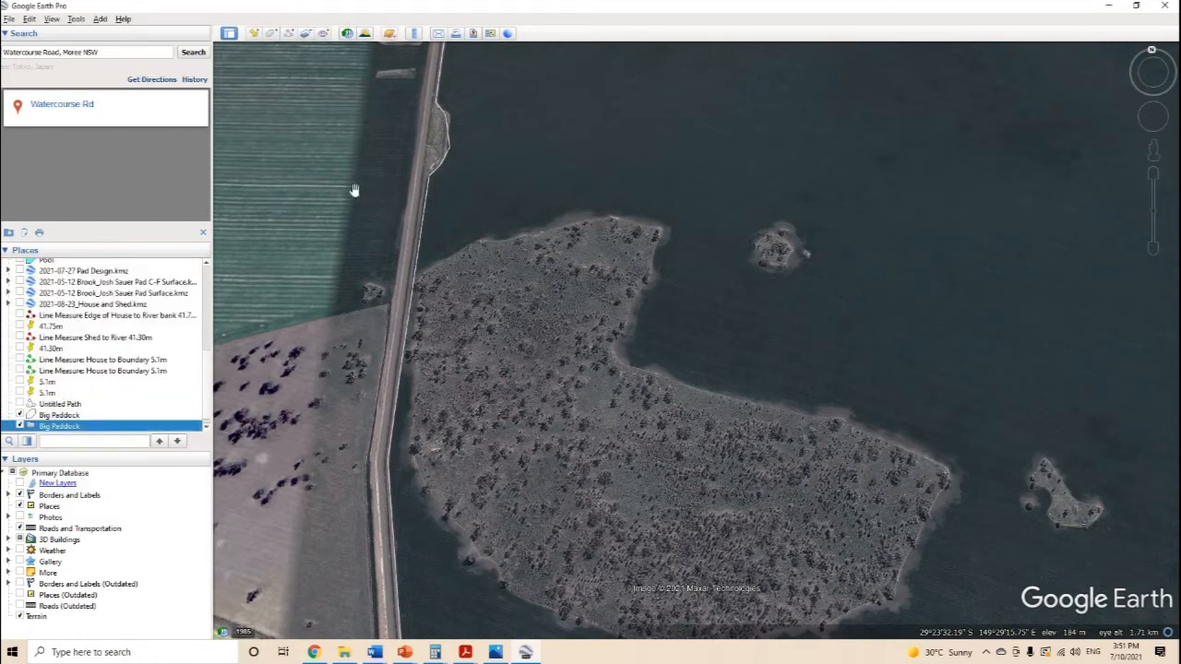
{"action": "left_click", "coordinate": [59, 416]}
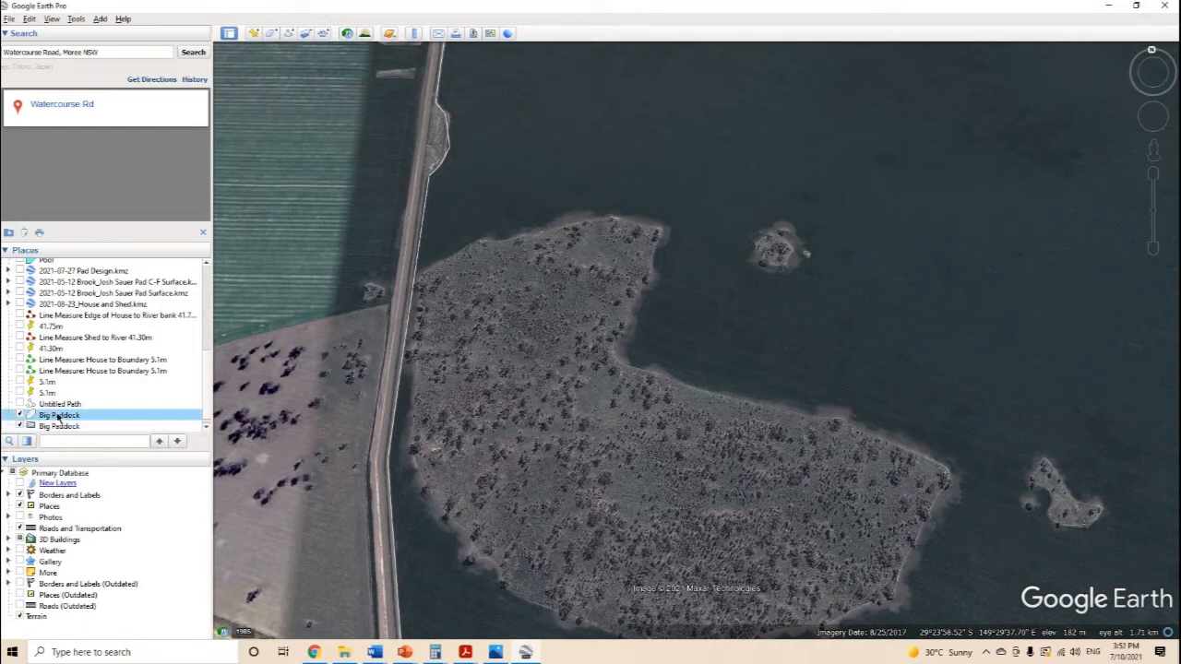
{"action": "mouse_move", "coordinate": [59, 416]}
{"action": "left_mouse_down"}
{"action": "mouse_move", "coordinate": [81, 428]}
{"action": "mouse_move", "coordinate": [66, 416]}
{"action": "left_mouse_up"}
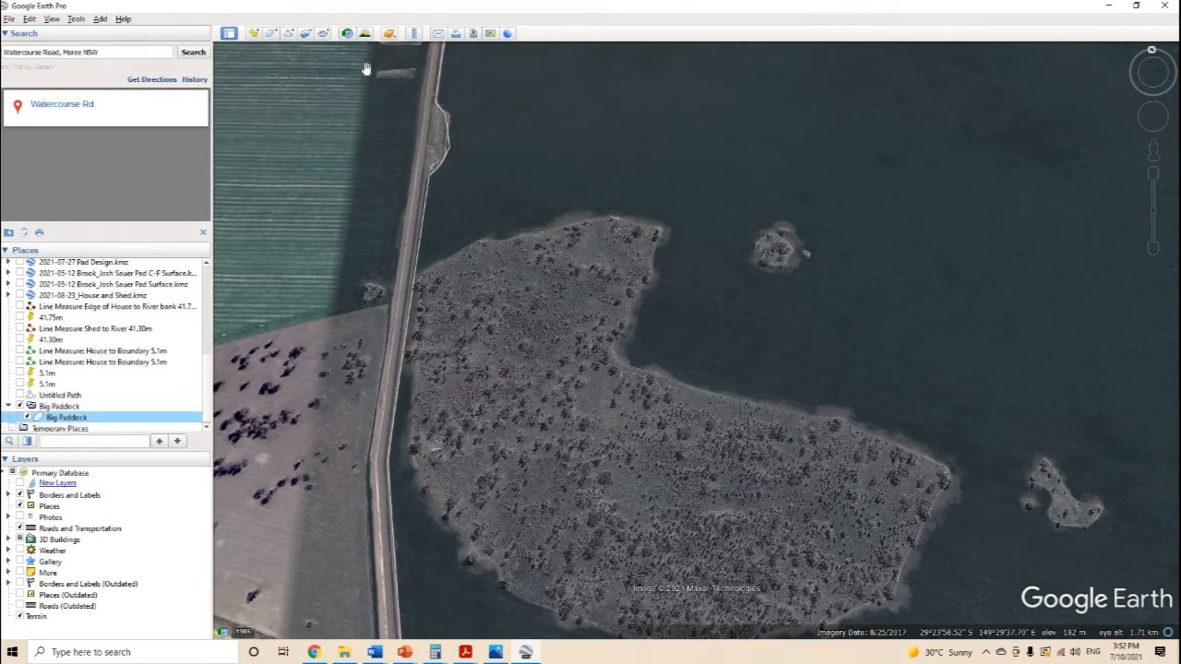
Start a new polygon around the large wooded patch, tracing its northern edge from the track to its northeast corner
{"action": "left_click", "coordinate": [272, 34]}
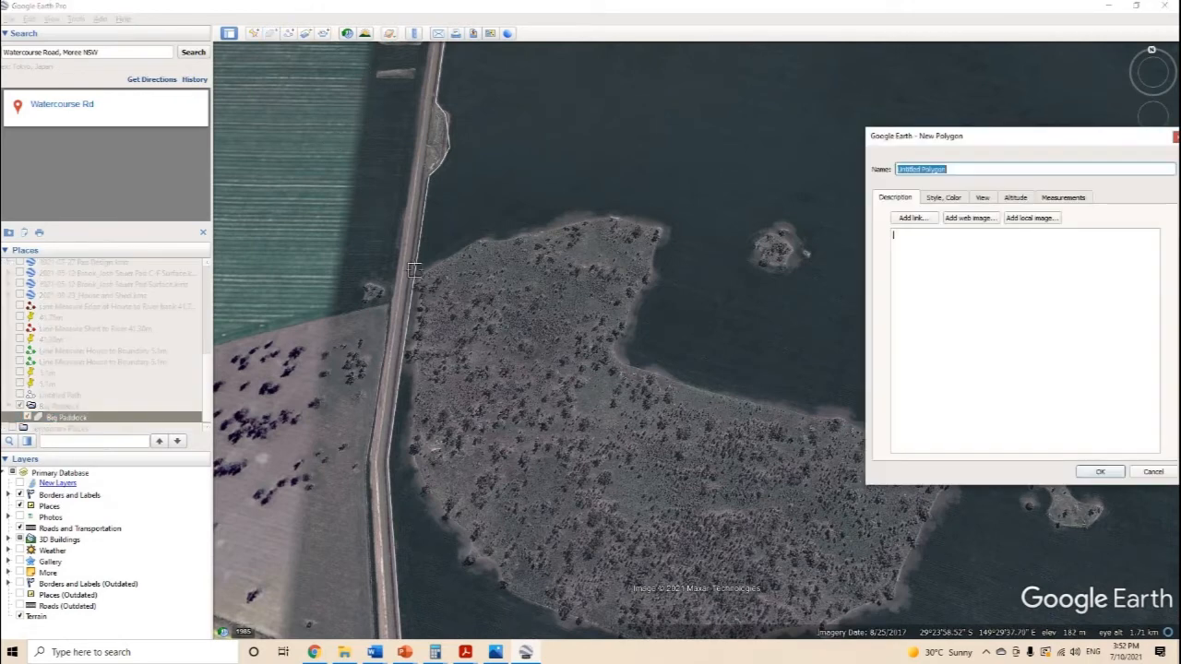
{"action": "left_click", "coordinate": [478, 241]}
{"action": "left_click", "coordinate": [533, 240]}
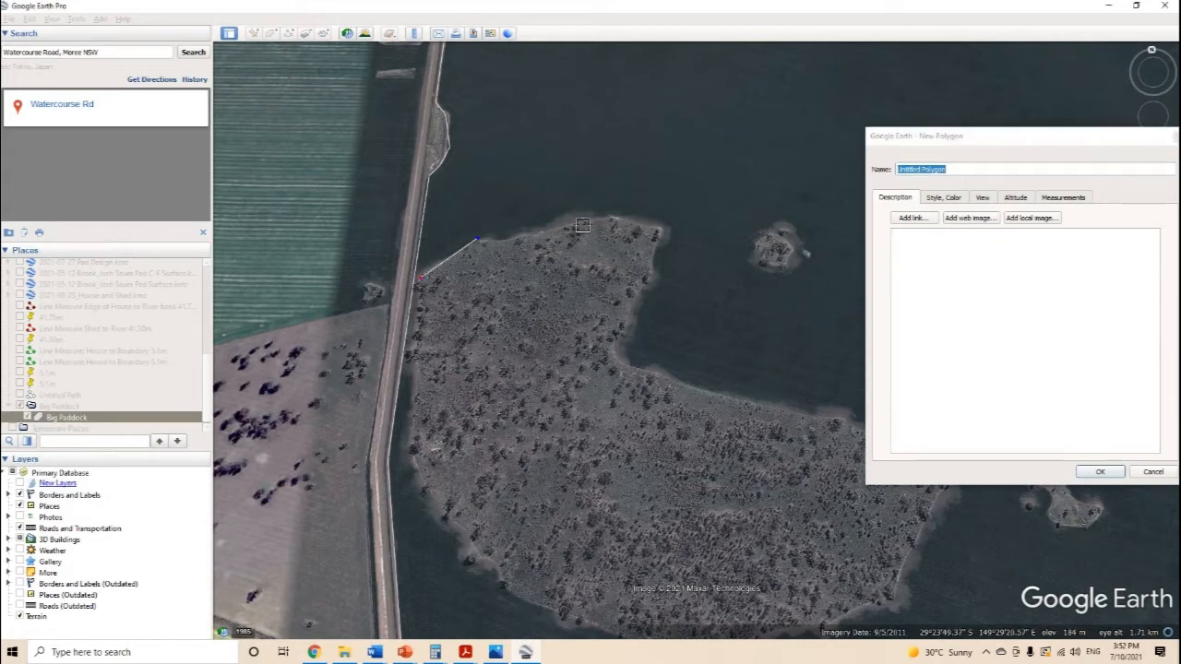
{"action": "left_click", "coordinate": [602, 221]}
{"action": "left_click", "coordinate": [655, 229]}
{"action": "left_click", "coordinate": [662, 242]}
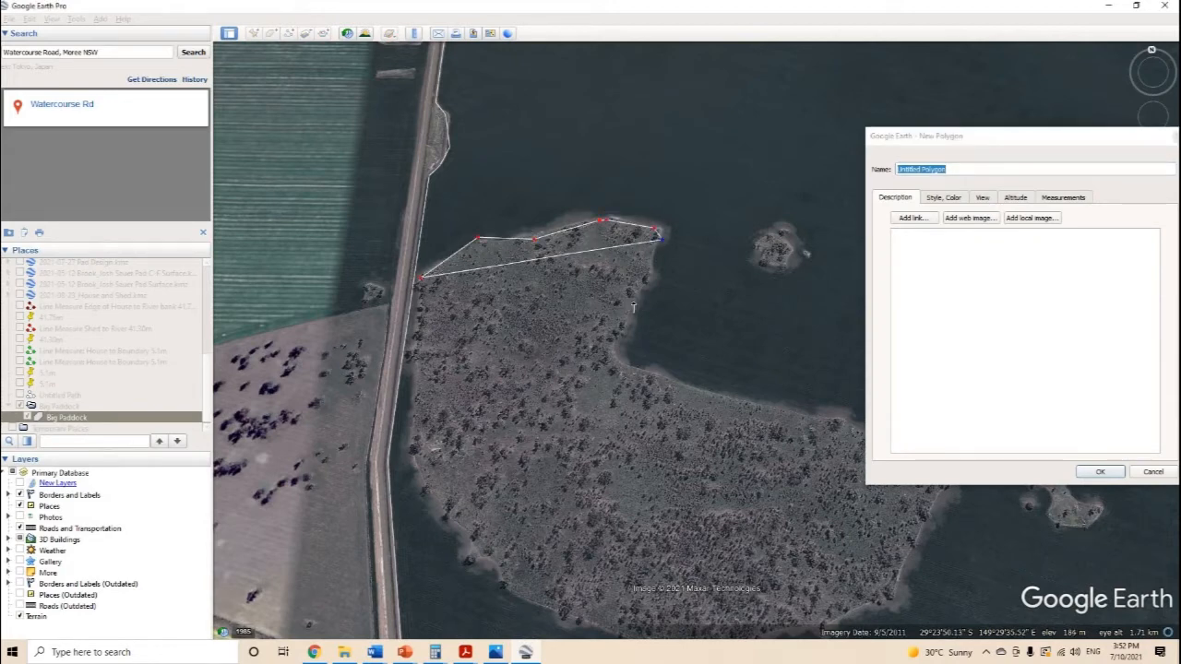
Continue the wooded patch outline from its northeast corner down the inner notch and along the edge to the patch's eastern tip
{"action": "left_click", "coordinate": [634, 301]}
{"action": "left_click", "coordinate": [617, 359]}
{"action": "left_click", "coordinate": [675, 381]}
{"action": "left_click", "coordinate": [765, 411]}
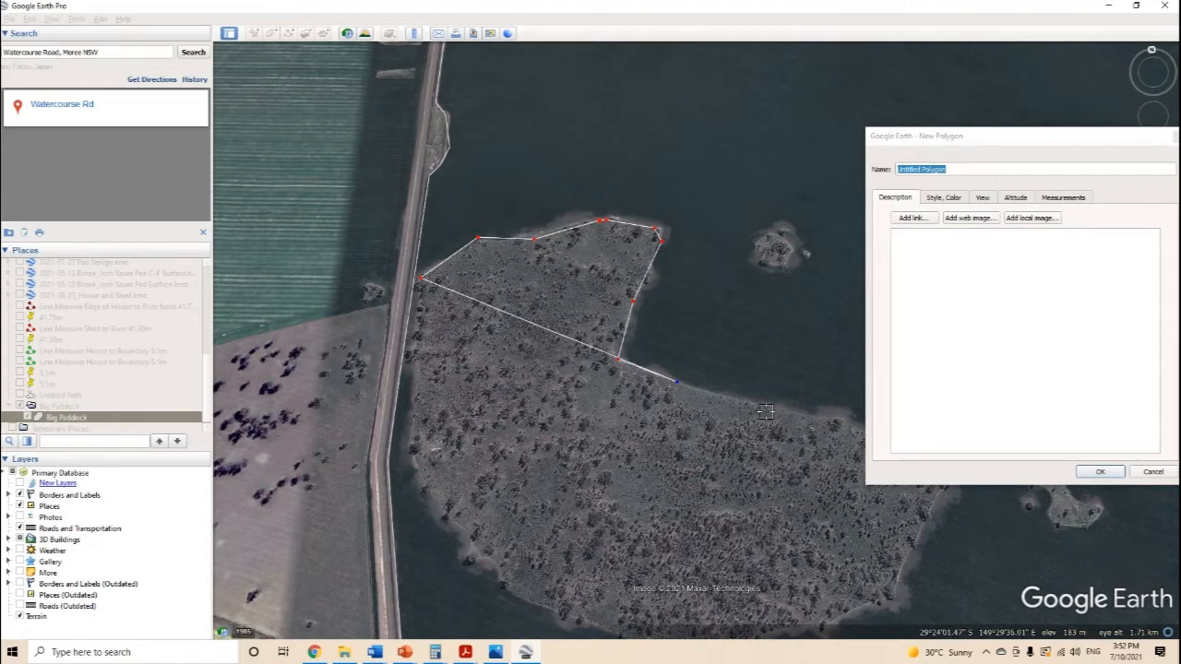
{"action": "scroll", "coordinate": [797, 358], "scroll_direction": "down", "scroll_amount": 3}
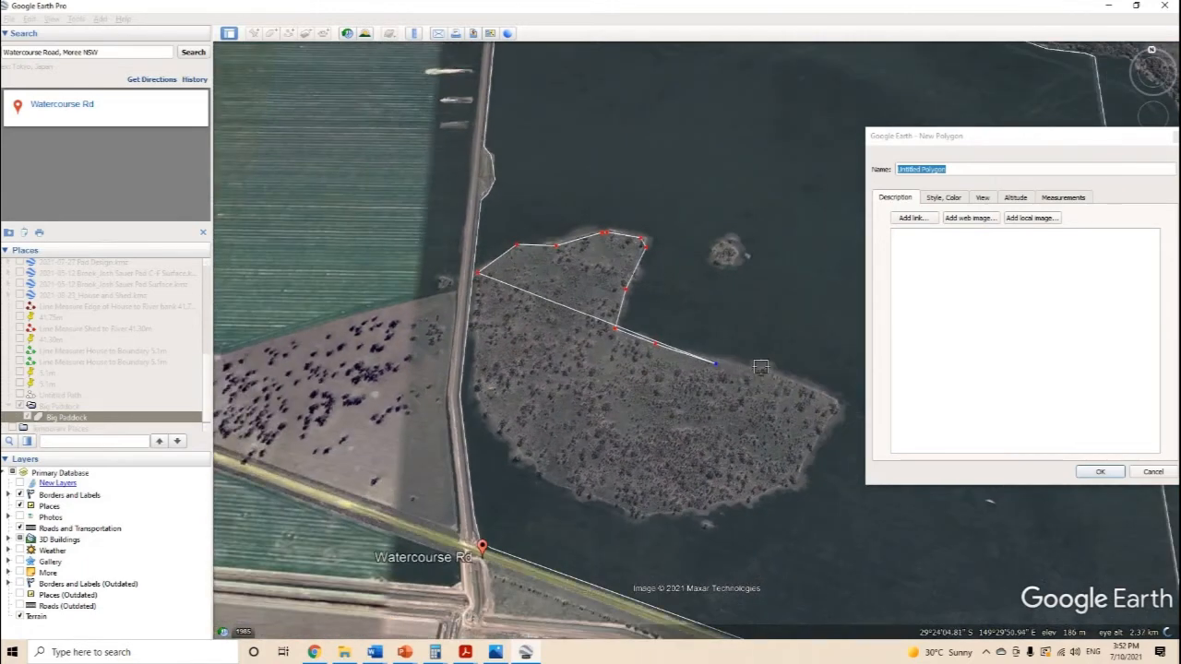
{"action": "left_click", "coordinate": [761, 367]}
{"action": "left_click", "coordinate": [789, 378]}
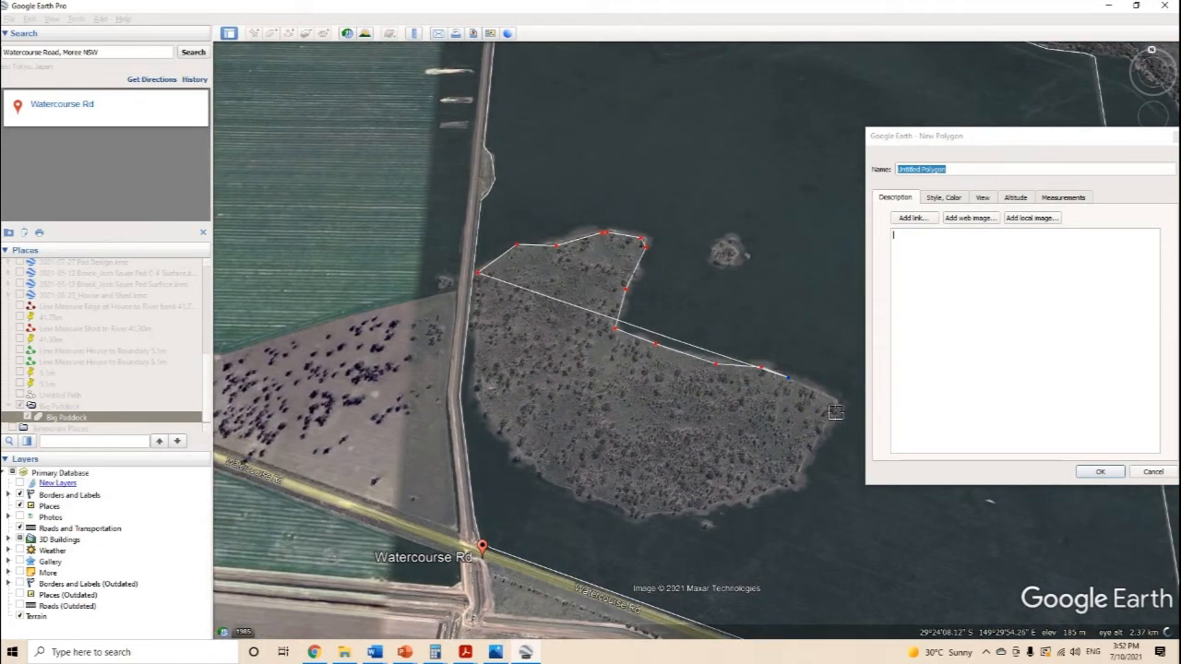
{"action": "left_click", "coordinate": [833, 397]}
{"action": "left_click", "coordinate": [835, 411]}
Trace the wooded patch's southeast side and southern edge, from the eastern tip to its southernmost point
{"action": "left_click", "coordinate": [816, 445]}
{"action": "left_click", "coordinate": [805, 464]}
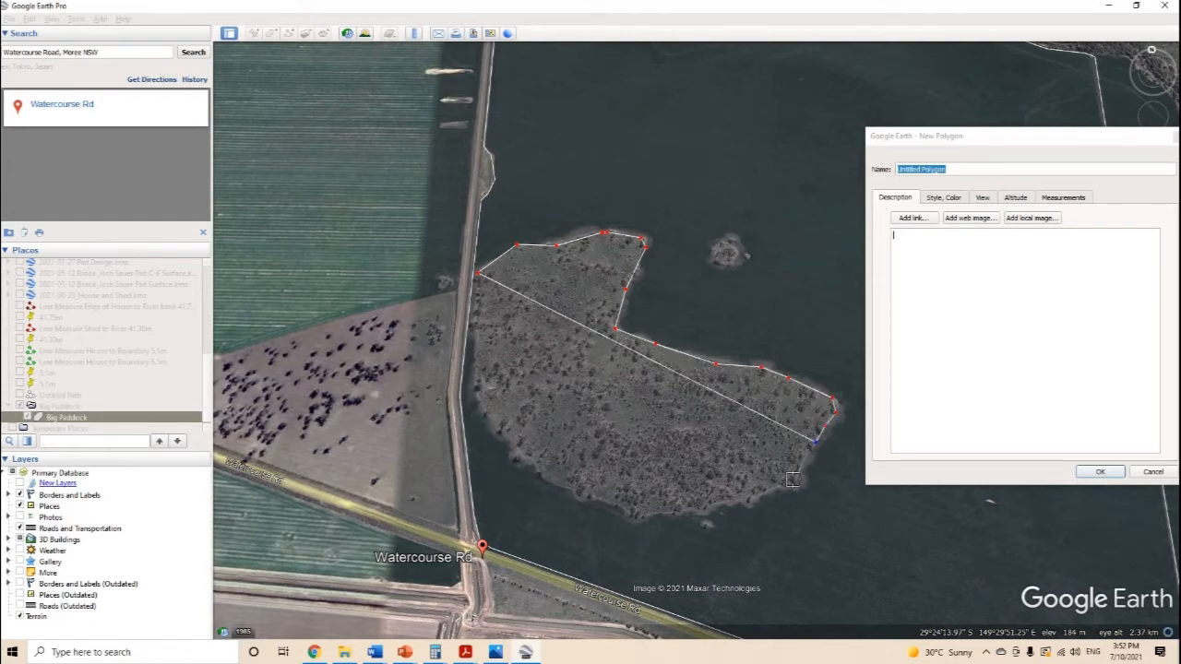
{"action": "left_click", "coordinate": [792, 480]}
{"action": "left_click", "coordinate": [790, 485]}
{"action": "left_click", "coordinate": [746, 501]}
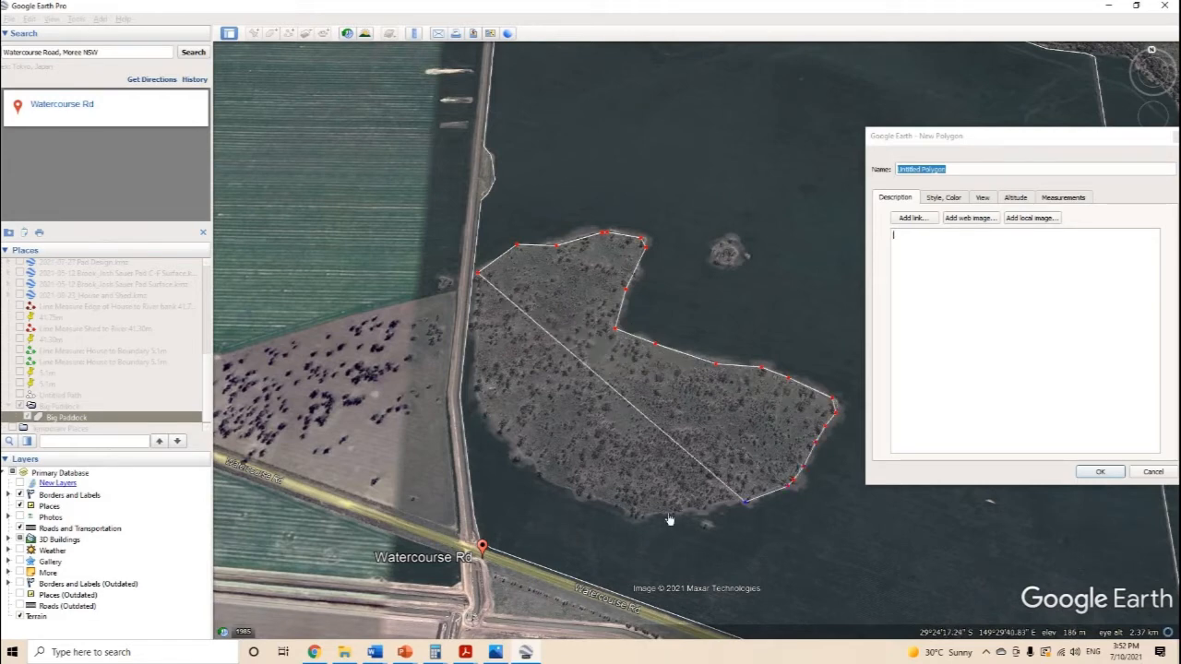
{"action": "left_click", "coordinate": [712, 505]}
{"action": "left_click", "coordinate": [669, 513]}
{"action": "left_click", "coordinate": [638, 514]}
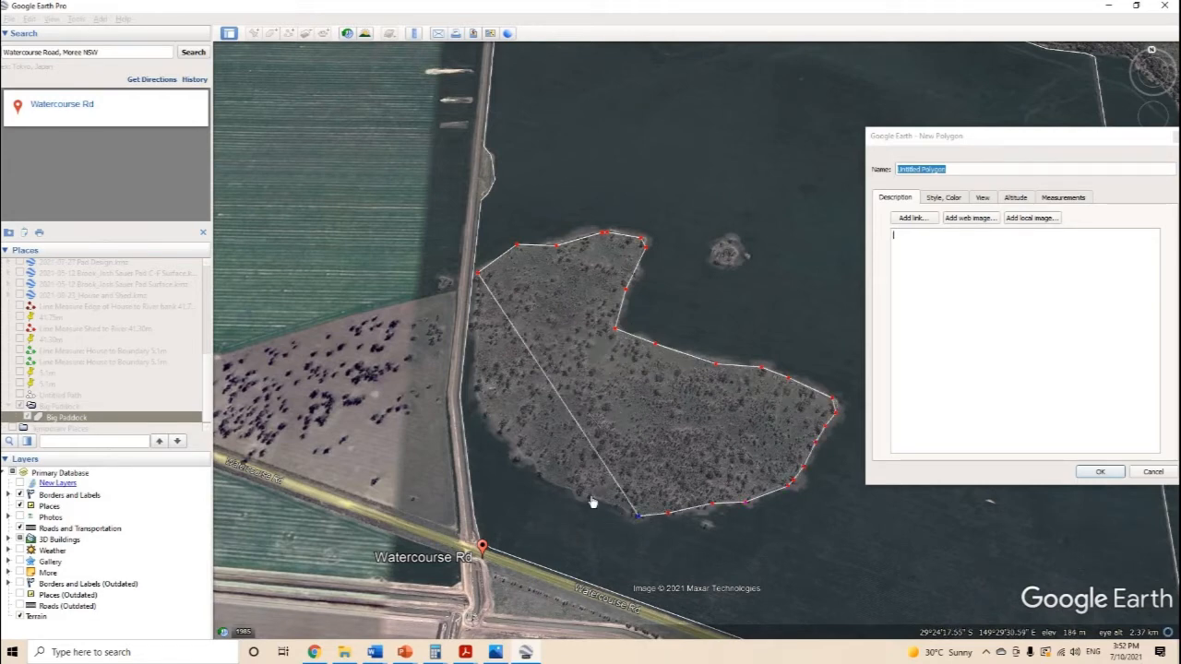
Trace the wooded patch's southwest curve and western edge beside the track, up towards the outline's starting point
{"action": "left_click", "coordinate": [594, 498]}
{"action": "left_click", "coordinate": [561, 489]}
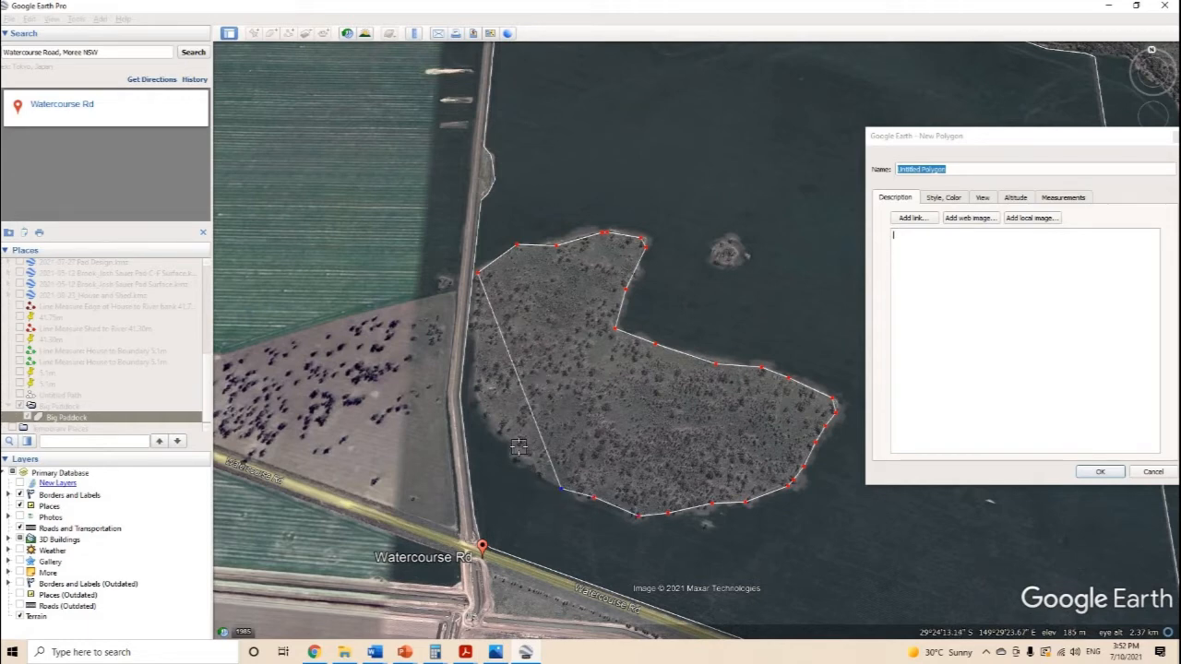
{"action": "left_click", "coordinate": [539, 469]}
{"action": "left_click", "coordinate": [520, 446]}
{"action": "left_click", "coordinate": [501, 432]}
{"action": "left_click", "coordinate": [485, 419]}
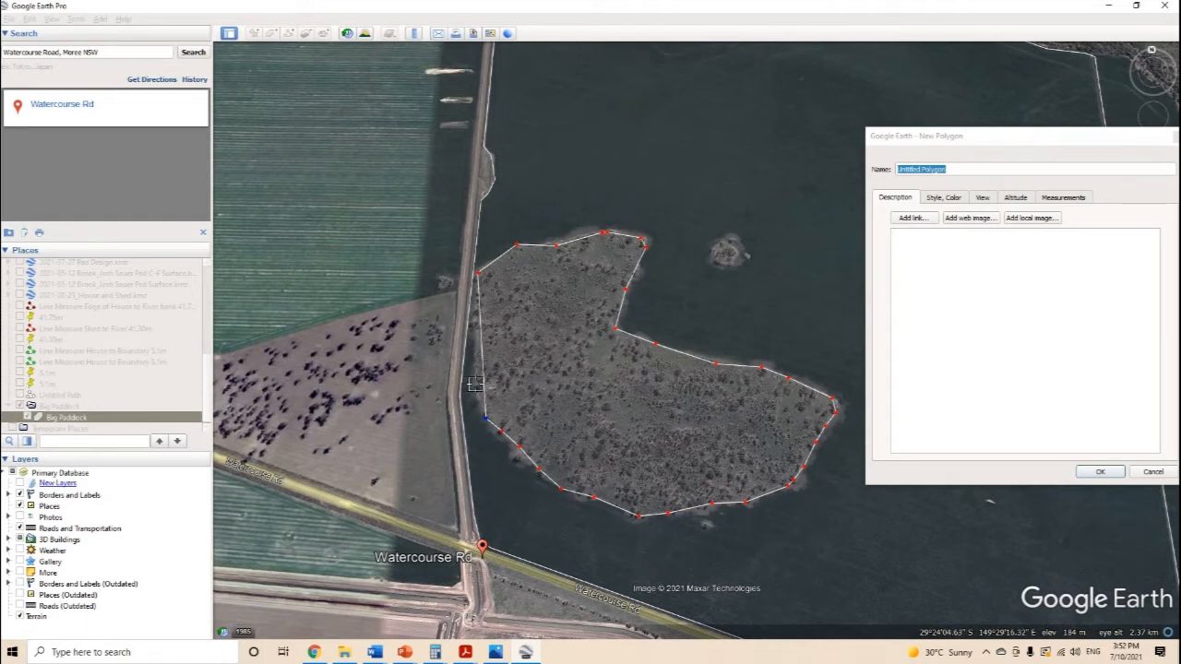
{"action": "left_click", "coordinate": [476, 385]}
{"action": "left_click", "coordinate": [474, 340]}
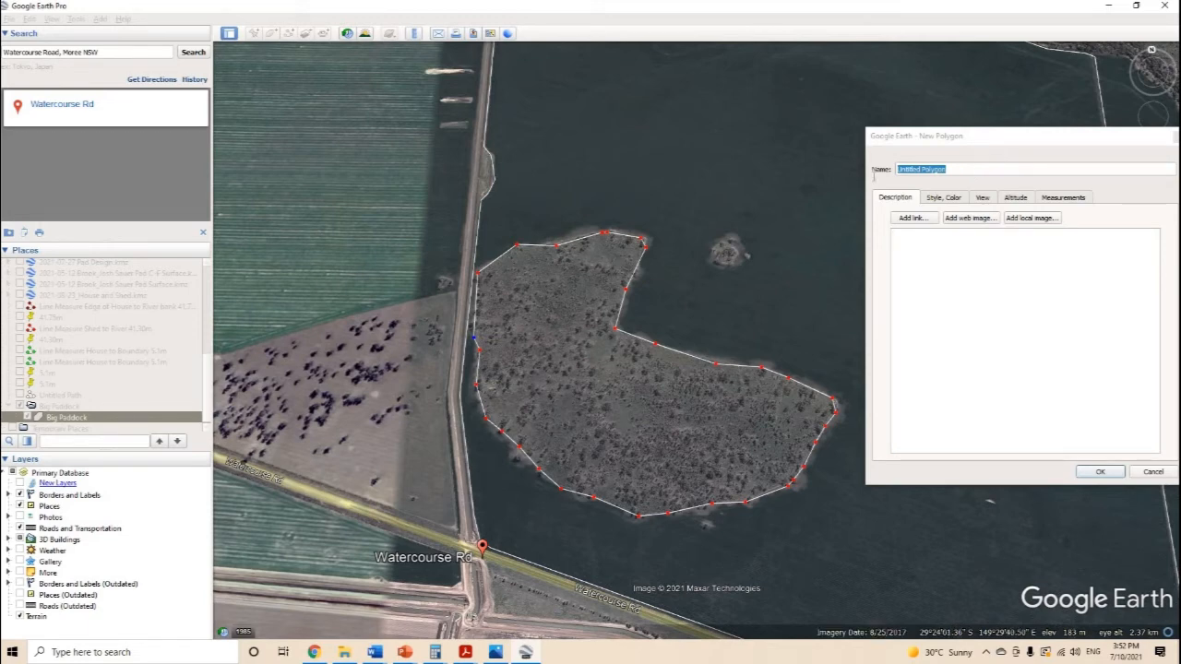
Name the new polygon "Big Paddock 2", save it, and place it directly under the Big Paddock folder, above the Big Paddock polygon
{"action": "type", "text": "B"}
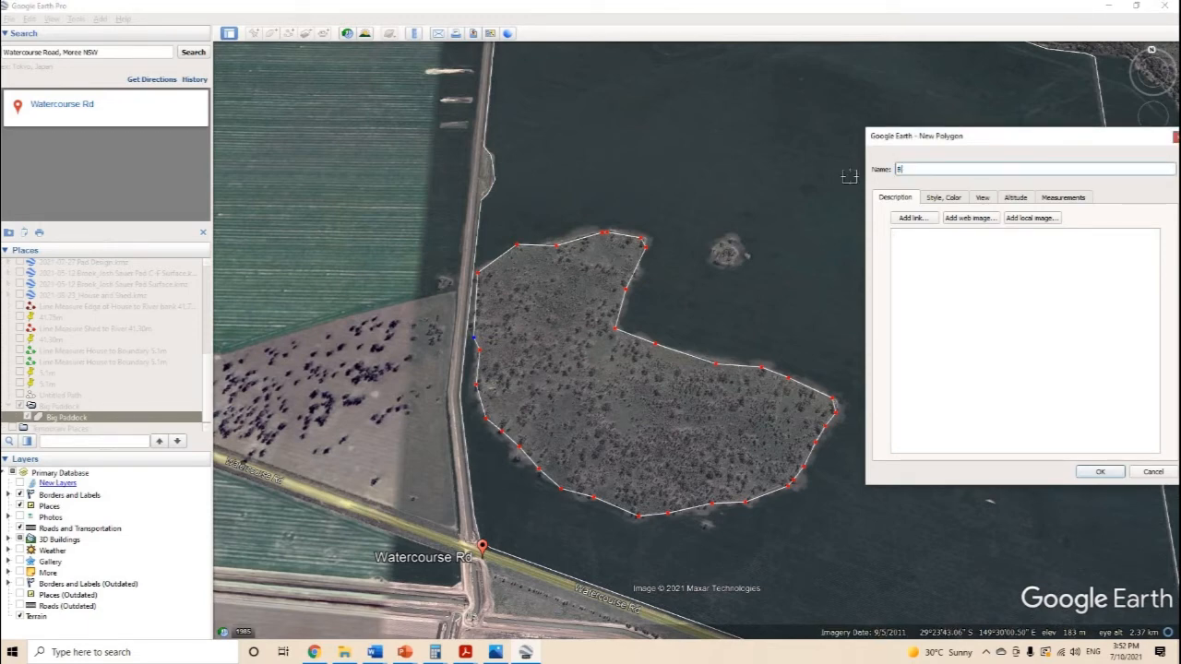
{"action": "type", "text": "ig Paddock 2"}
{"action": "key", "text": "Return"}
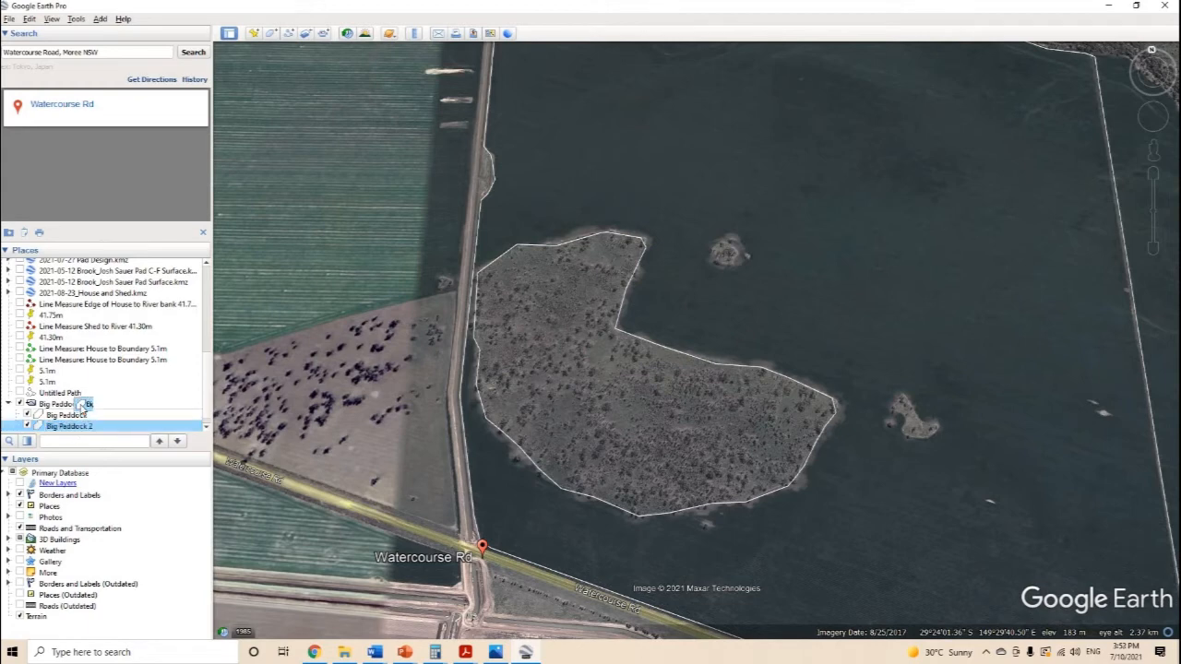
{"action": "left_click_drag", "start_coordinate": [80, 421], "coordinate": [74, 408]}
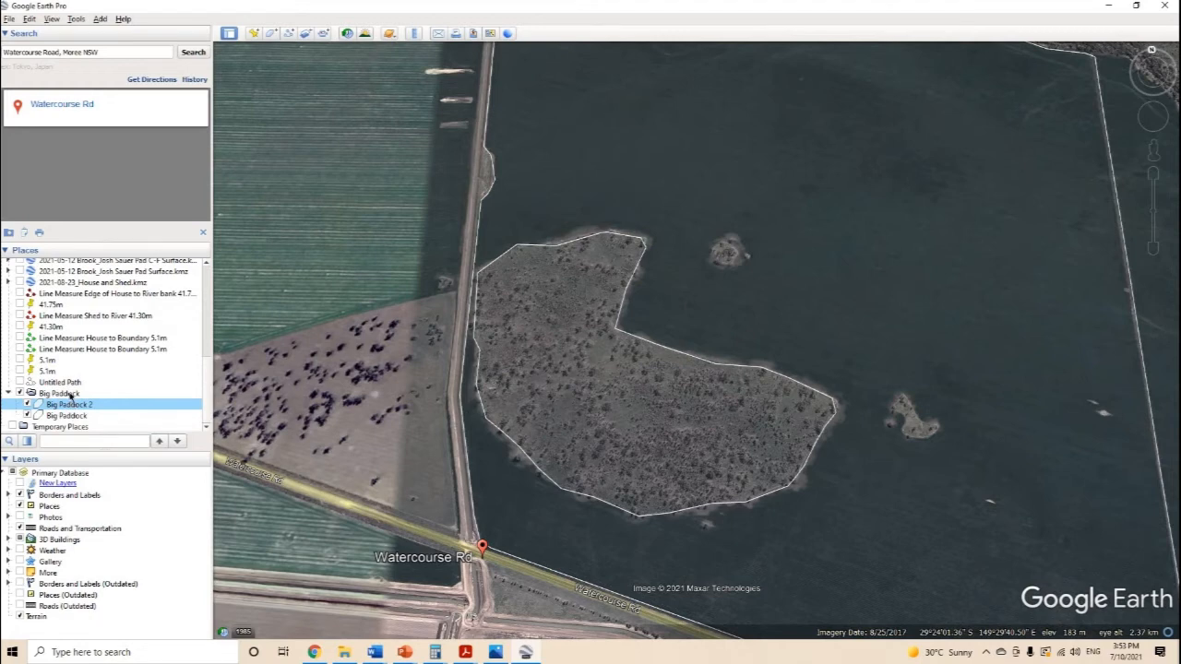
Save the Big Paddock folder as the KMZ file "Big Paddock" in Documents, replacing the existing file
{"action": "left_click", "coordinate": [69, 395]}
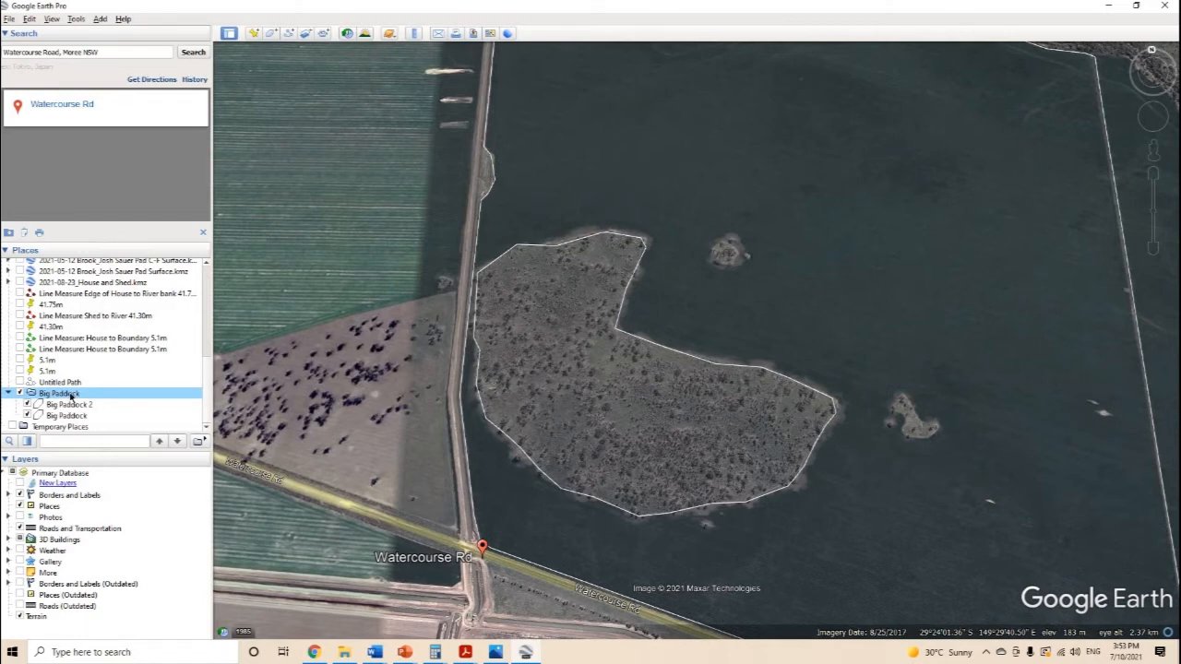
{"action": "right_click", "coordinate": [70, 397]}
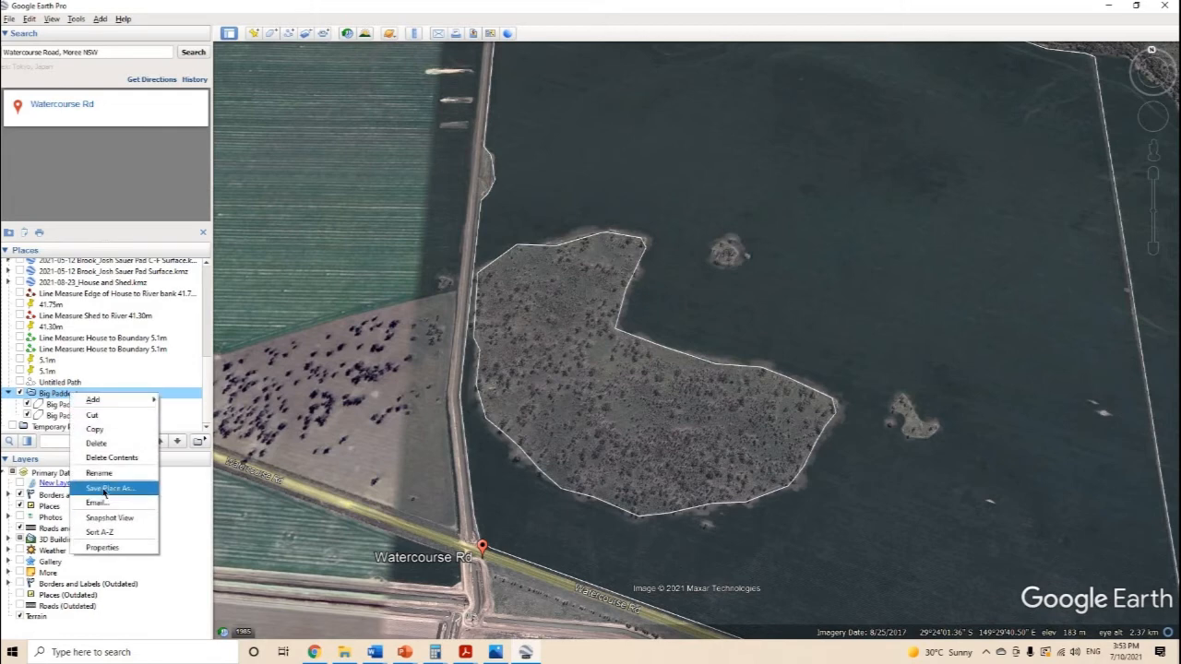
{"action": "left_click", "coordinate": [104, 487]}
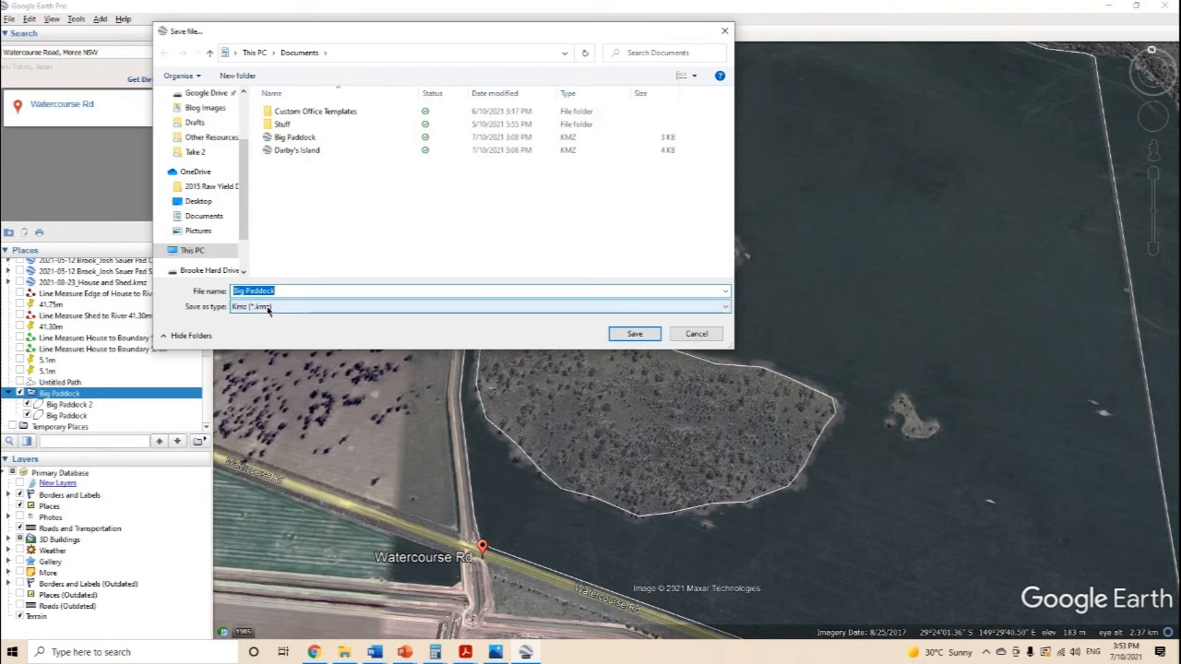
{"action": "left_click", "coordinate": [624, 334]}
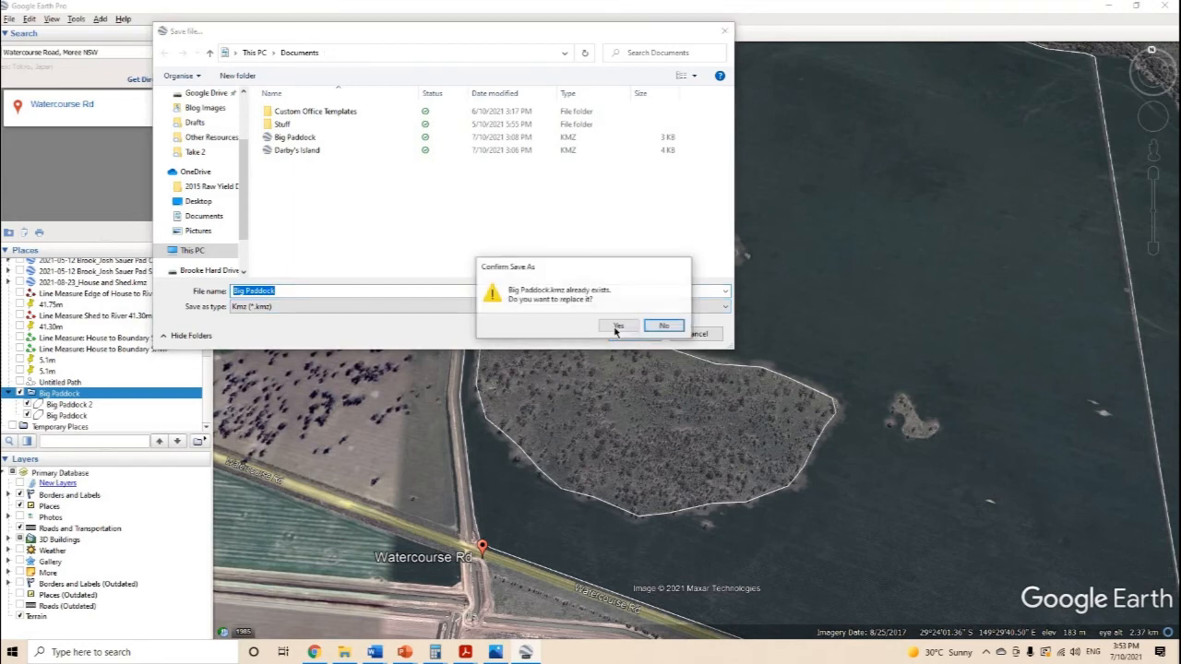
{"action": "left_click", "coordinate": [614, 325]}
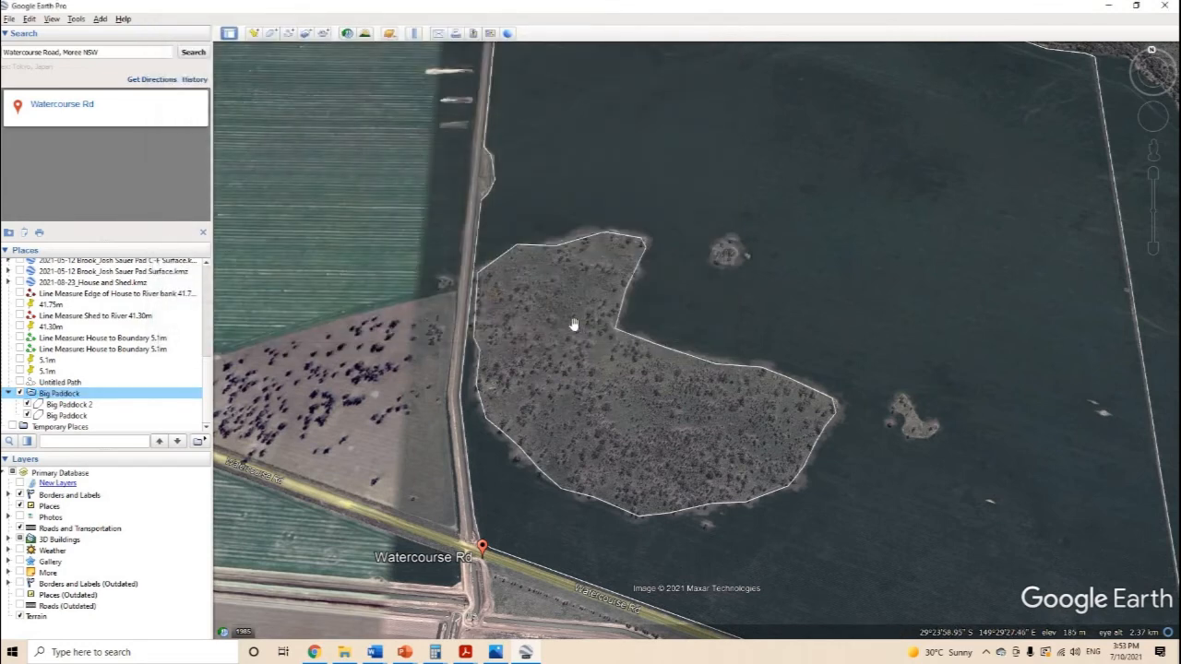